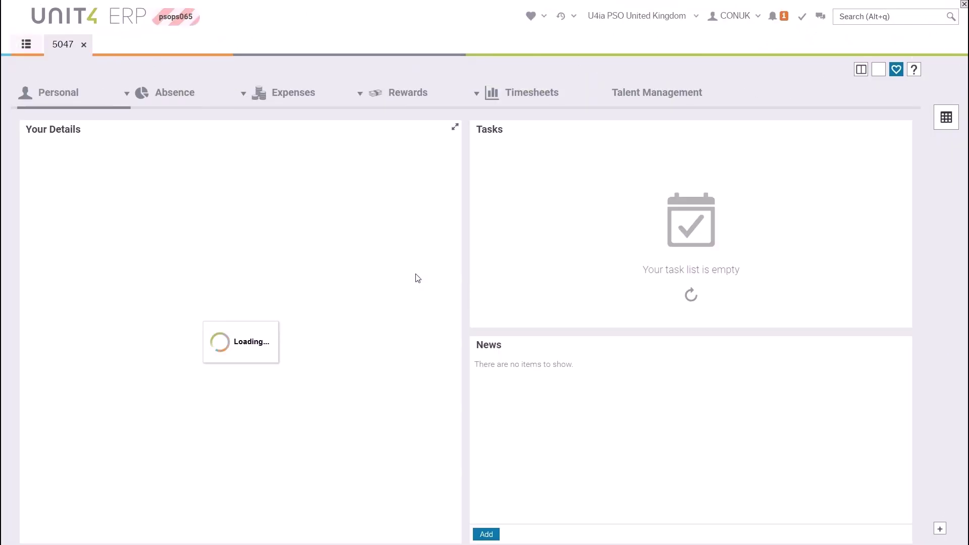
Expand the Your Details widget on the dashboard to full width
{"action": "left_click", "coordinate": [455, 128]}
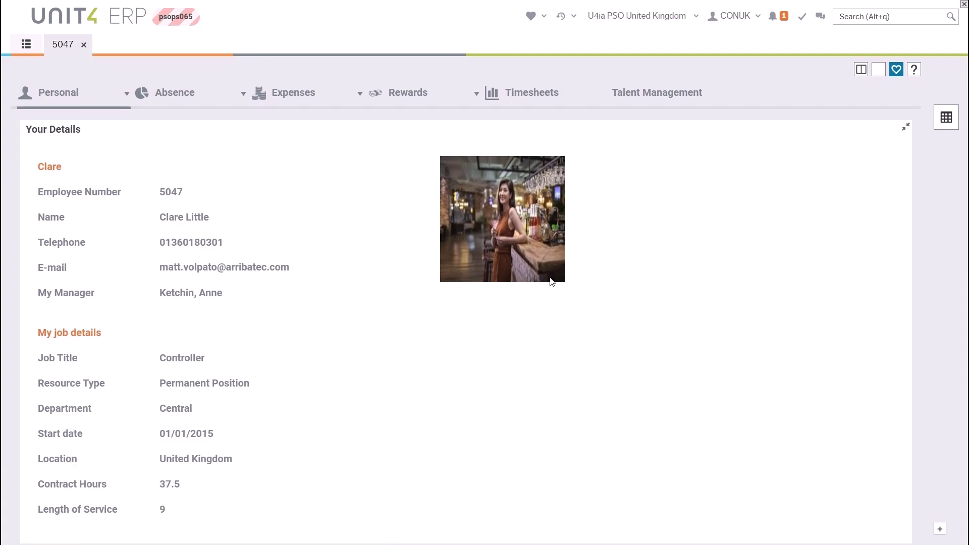
Open the employee's full personnel information record and view its contact information
{"action": "left_click", "coordinate": [555, 147]}
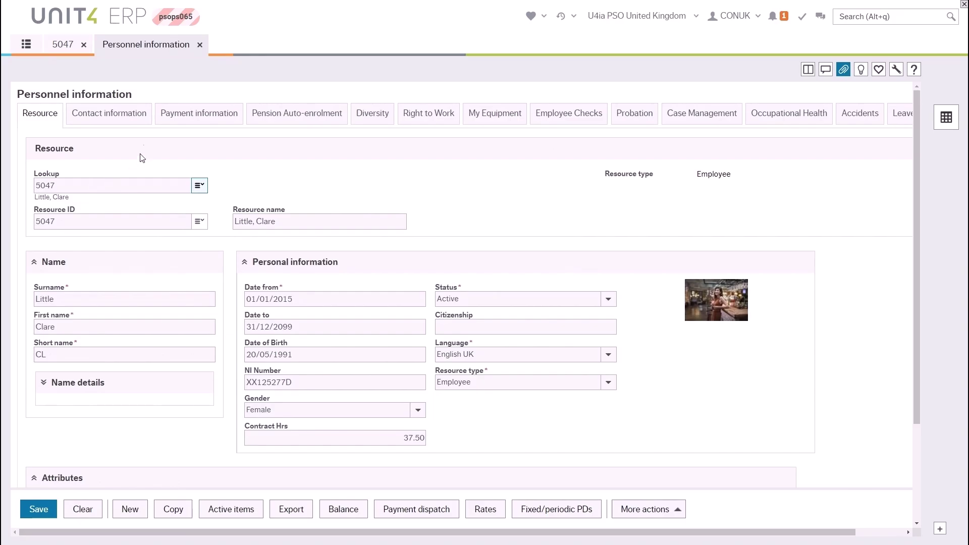
{"action": "left_click", "coordinate": [128, 123]}
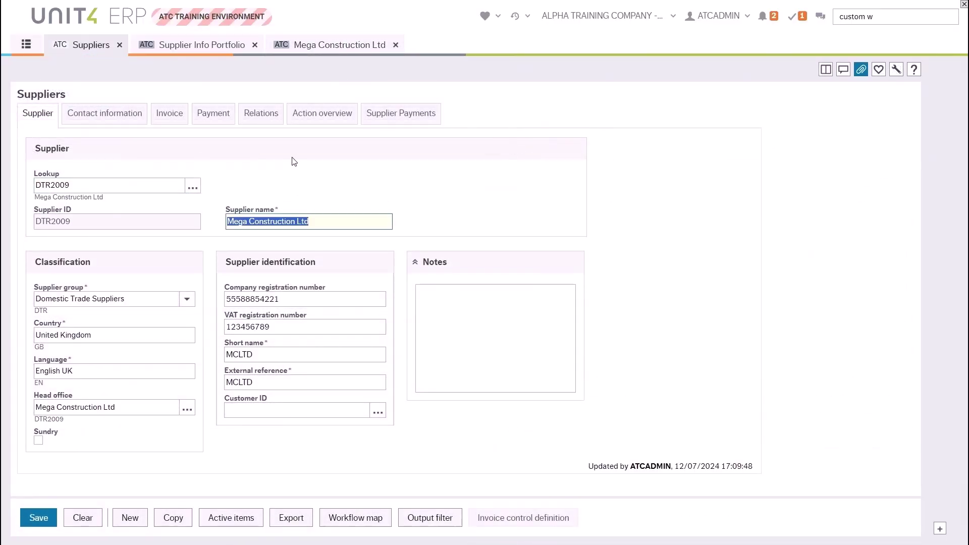
Clear the supplier name selection, then view Mega Construction Ltd's contact address and invoice details
{"action": "left_click", "coordinate": [328, 221]}
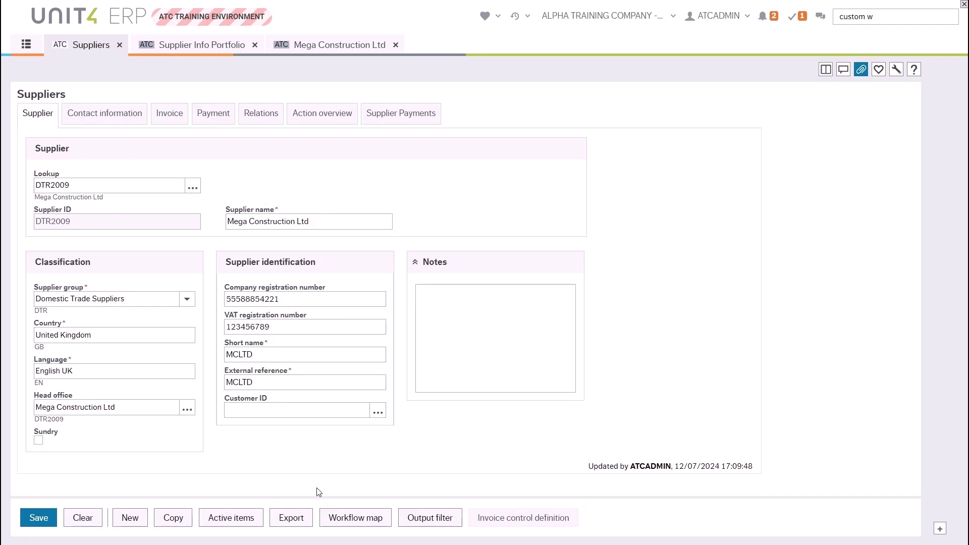
{"action": "left_click", "coordinate": [117, 113]}
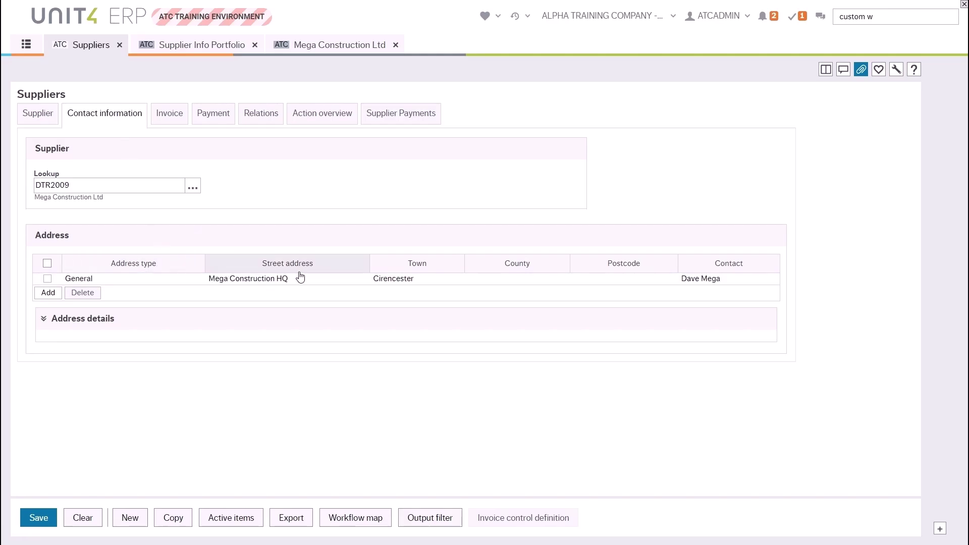
{"action": "left_click", "coordinate": [170, 114]}
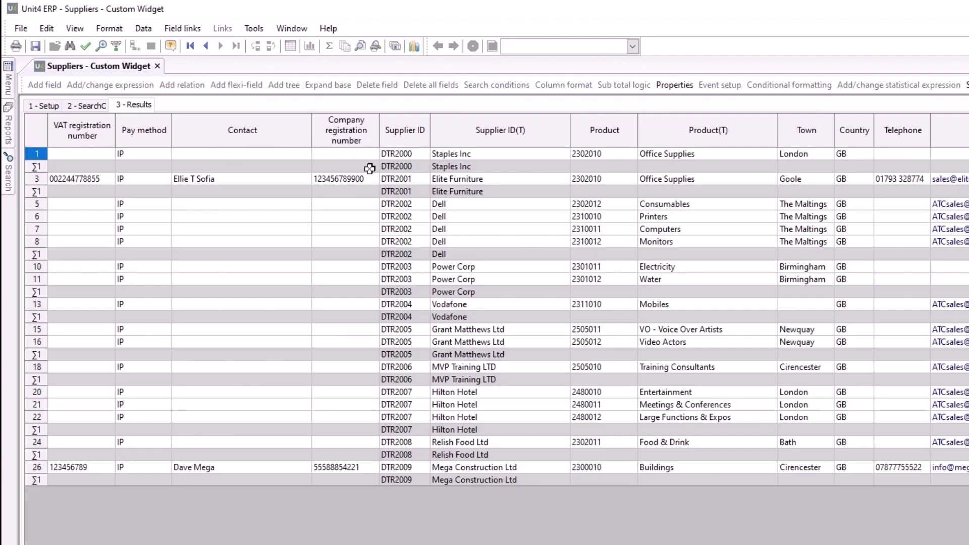
Pick row 3's VAT number, then mark the Elite Furniture and Mega Construction Ltd rows
{"action": "left_click", "coordinate": [74, 180]}
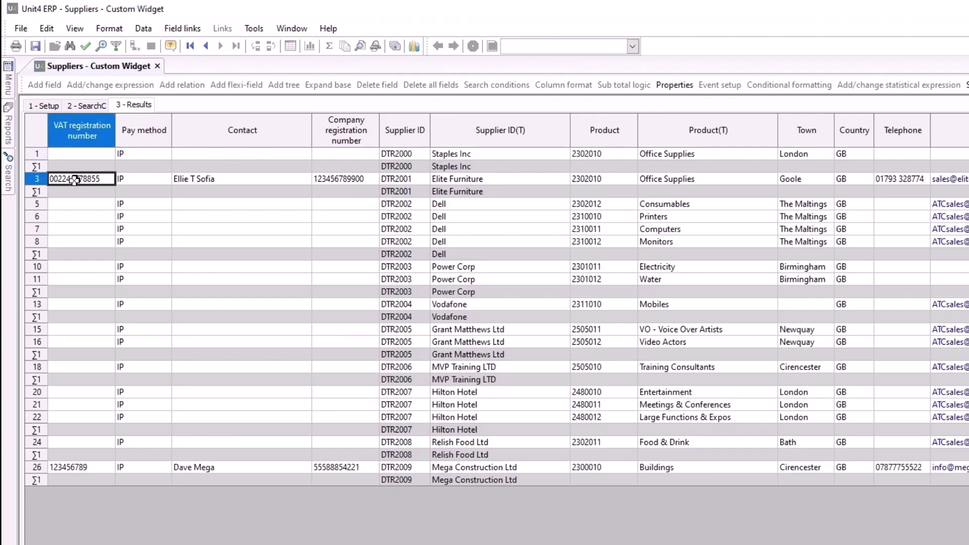
{"action": "left_click", "coordinate": [33, 179]}
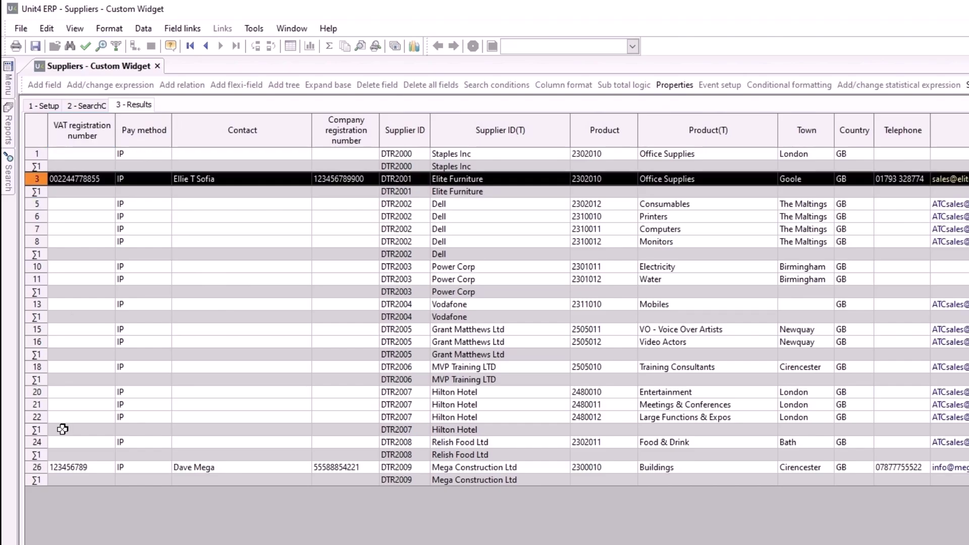
{"action": "left_click", "coordinate": [32, 467]}
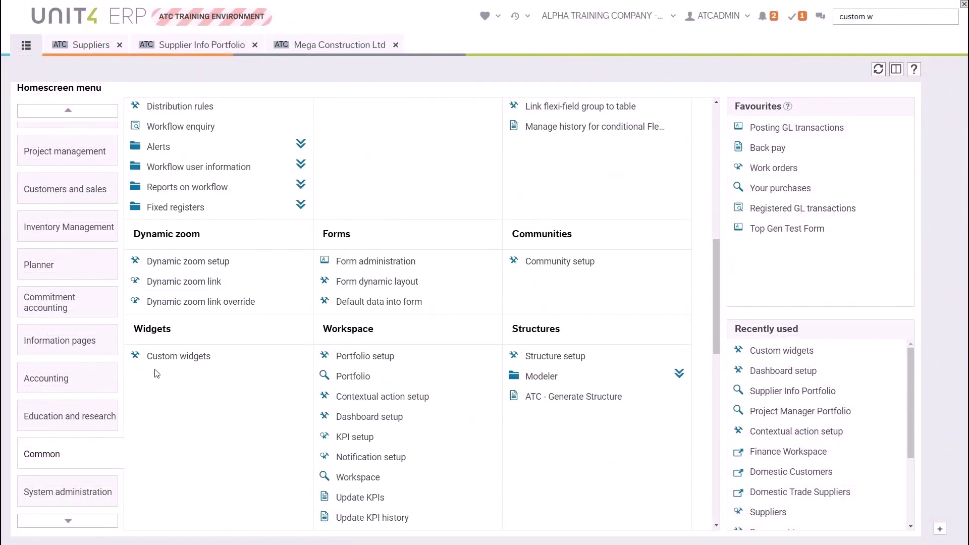
Start a Single view custom widget described 'Supplier Information for Supplier Dashboard', category Supplier
{"action": "left_click", "coordinate": [201, 360]}
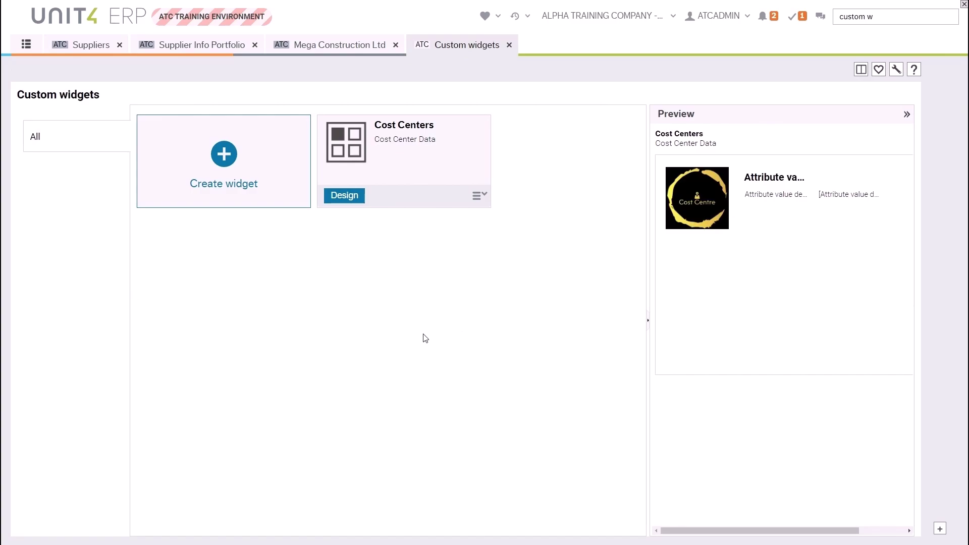
{"action": "left_click", "coordinate": [224, 157]}
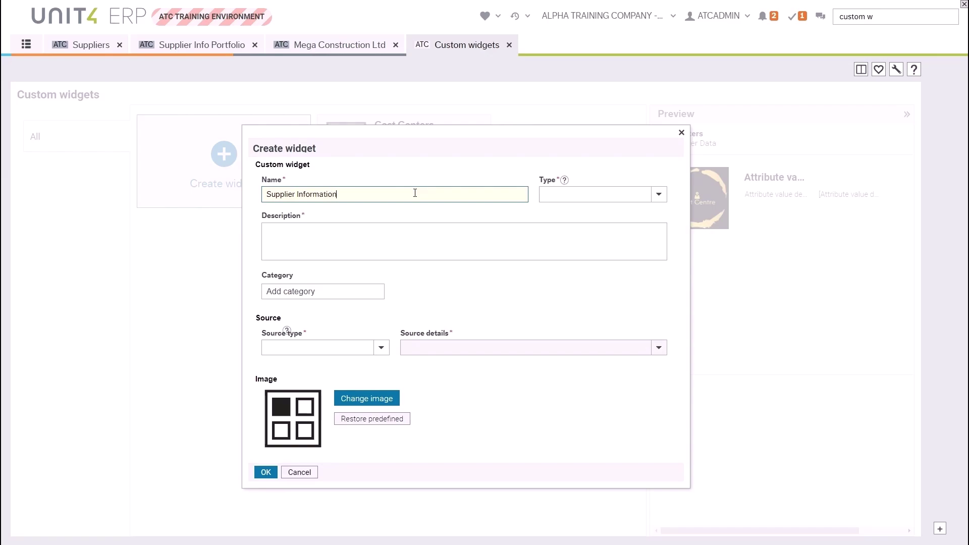
{"action": "left_click", "coordinate": [658, 196]}
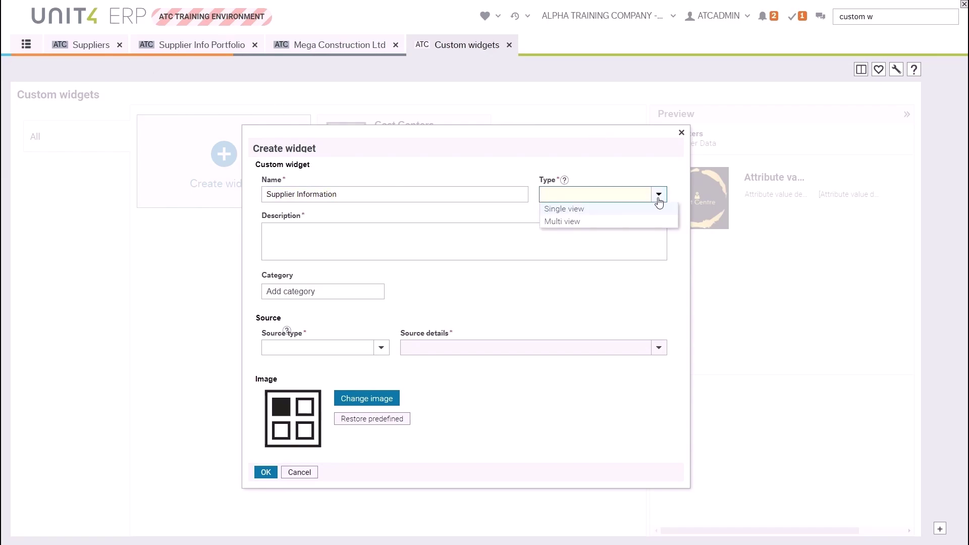
{"action": "left_click", "coordinate": [572, 210]}
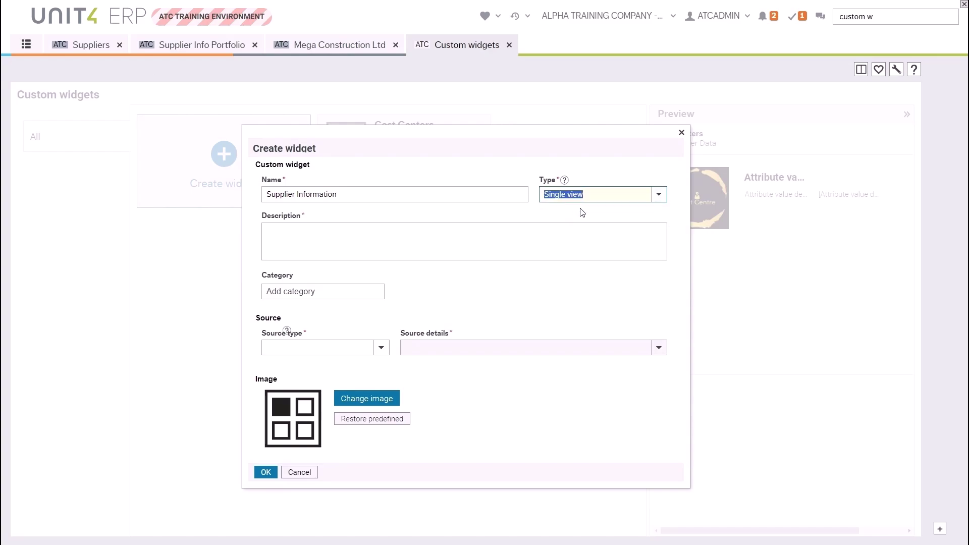
{"action": "left_click", "coordinate": [292, 231]}
{"action": "type", "text": "Supplier Information for Supplier Dashboard"}
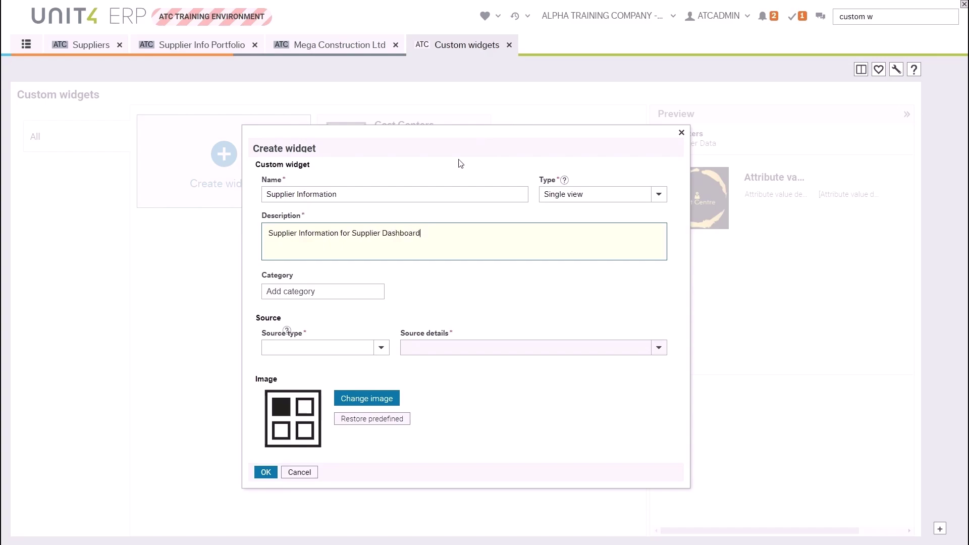
{"action": "left_click", "coordinate": [304, 291]}
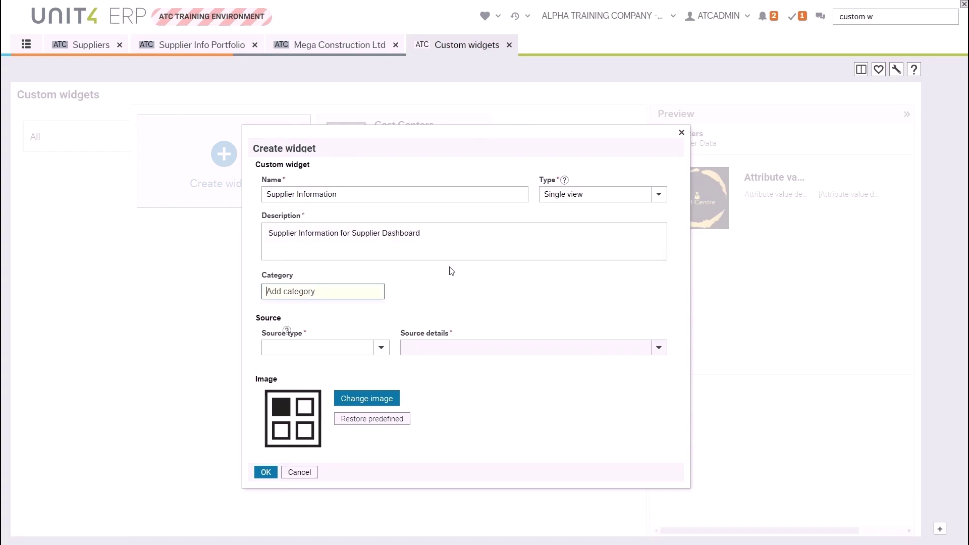
{"action": "type", "text": "Supplier"}
{"action": "key", "text": "Return"}
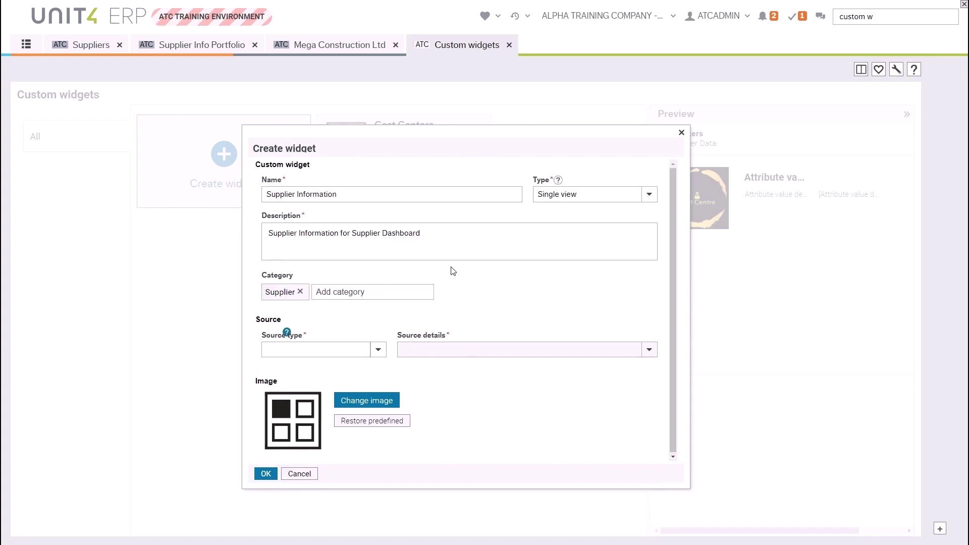
Source it from the Suppliers - Custom Widget browser template, keyed on Supplier ID, and save
{"action": "left_click", "coordinate": [345, 350]}
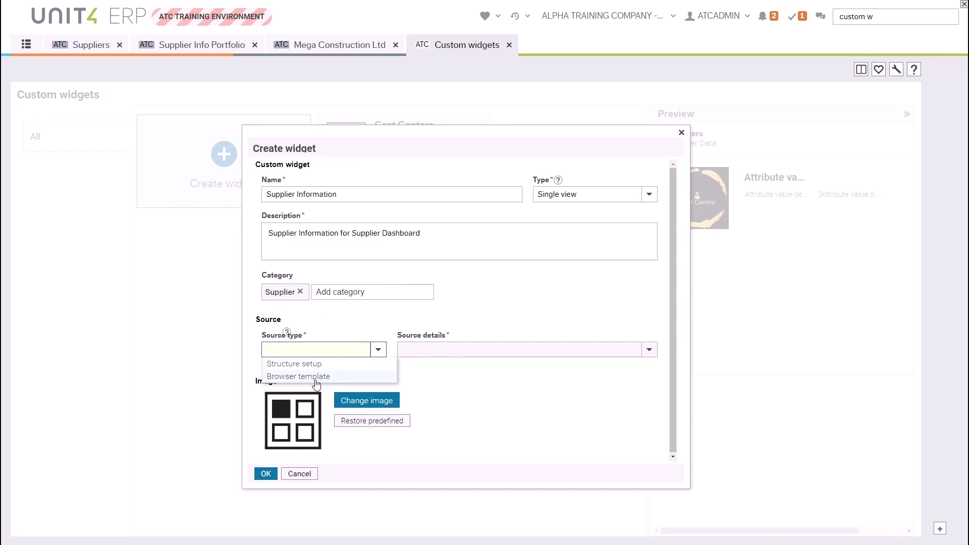
{"action": "left_click", "coordinate": [315, 378]}
{"action": "left_click", "coordinate": [505, 309]}
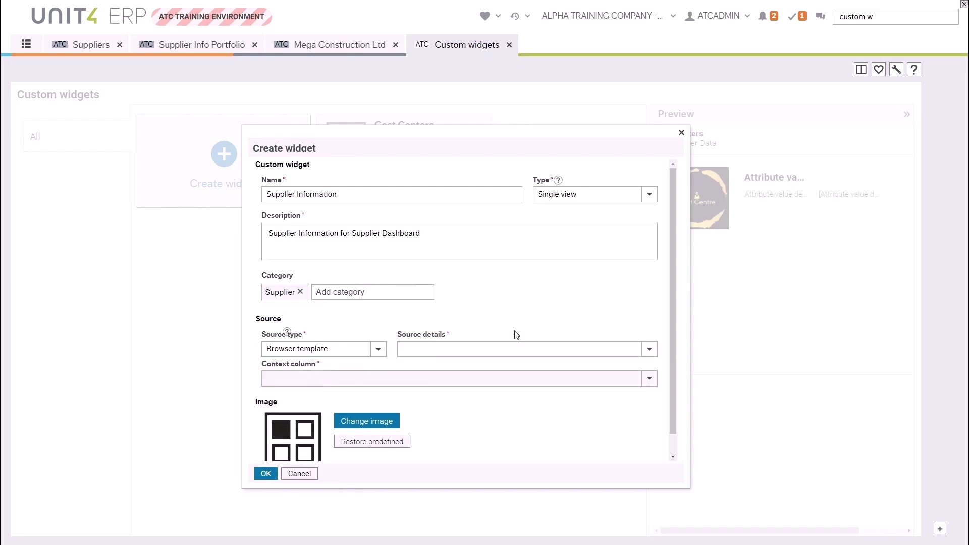
{"action": "left_click", "coordinate": [649, 349]}
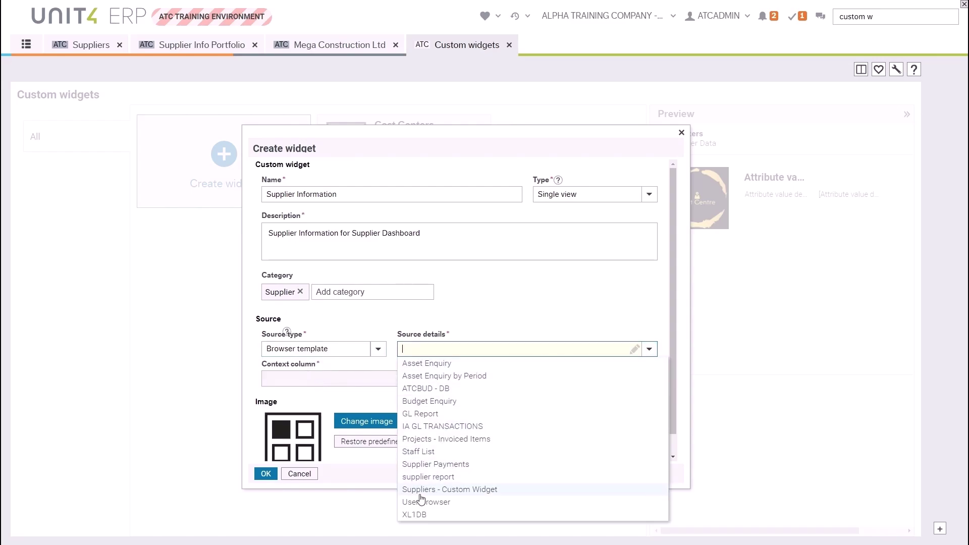
{"action": "left_click", "coordinate": [461, 489]}
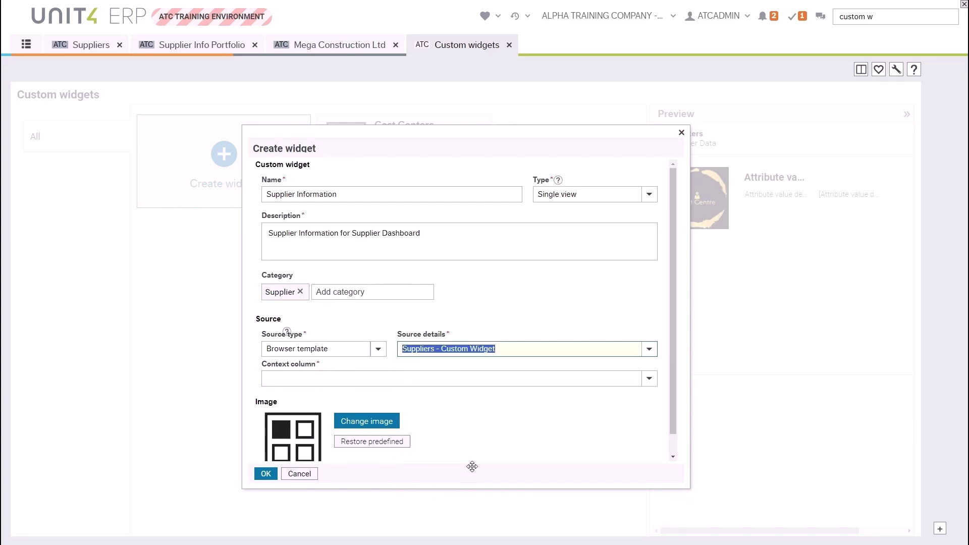
{"action": "left_click", "coordinate": [650, 379]}
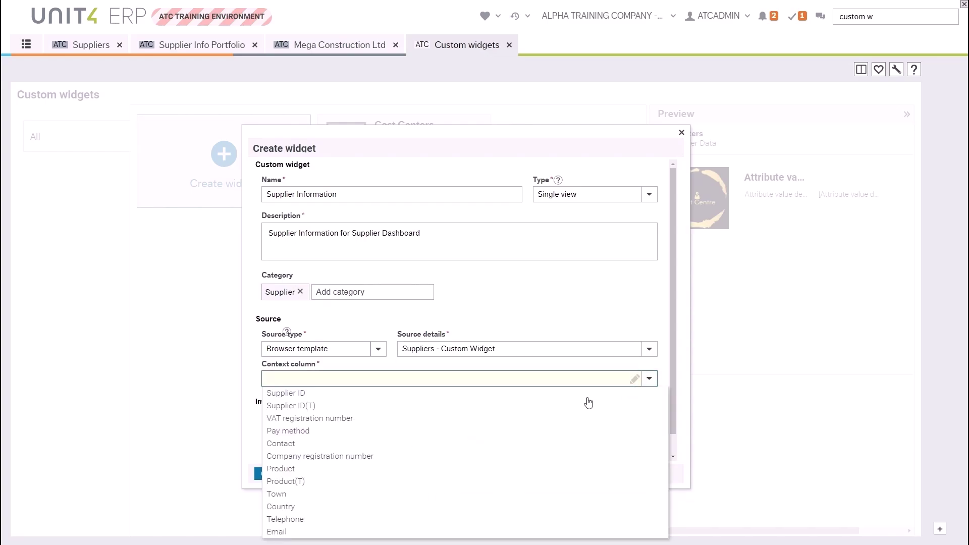
{"action": "left_click", "coordinate": [292, 394]}
{"action": "left_click", "coordinate": [520, 295]}
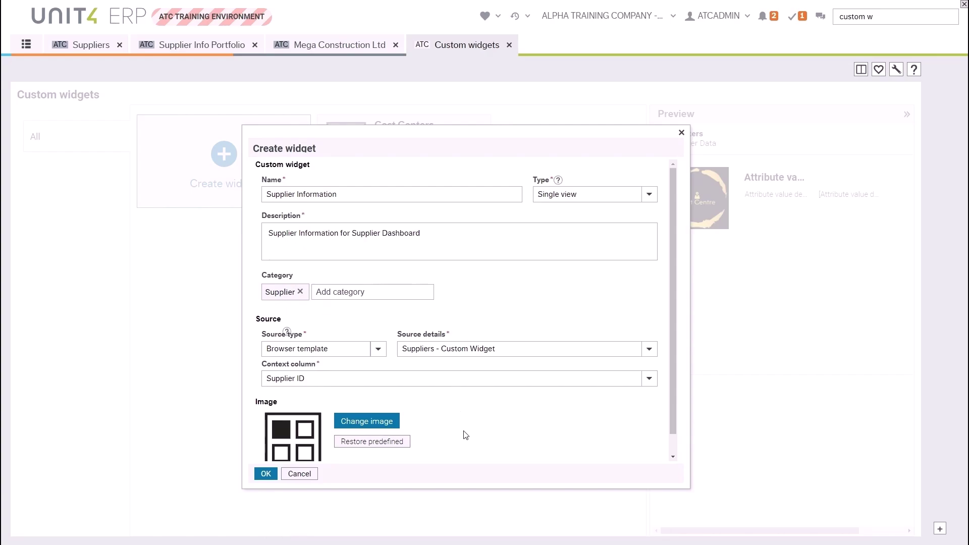
{"action": "left_click", "coordinate": [263, 475]}
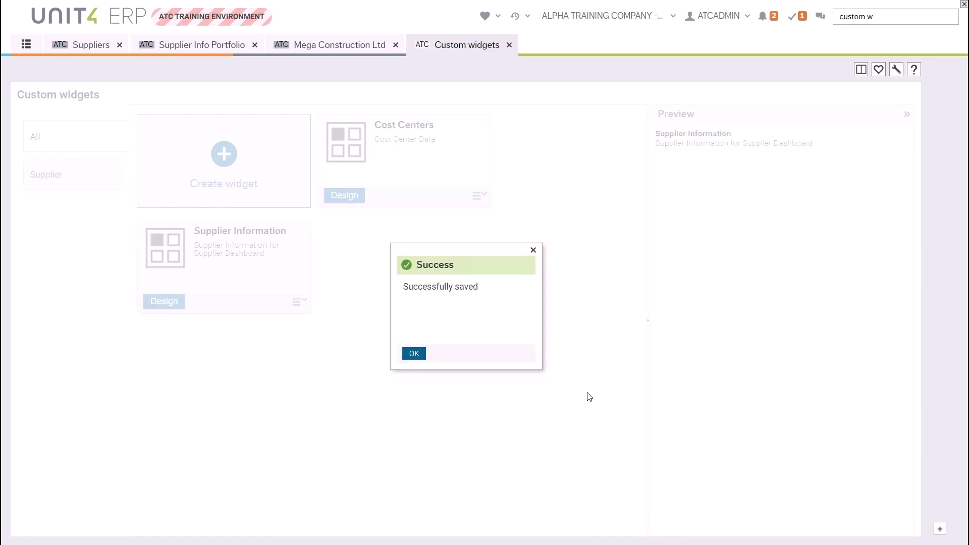
Open the Supplier Information widget in the designer and place a rectangle on the canvas
{"action": "left_click", "coordinate": [414, 353]}
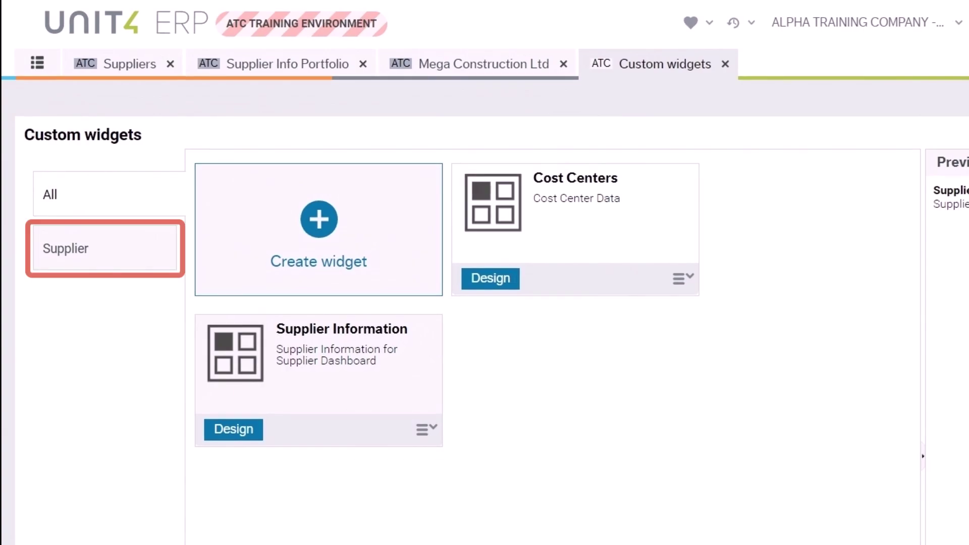
{"action": "left_click", "coordinate": [233, 429]}
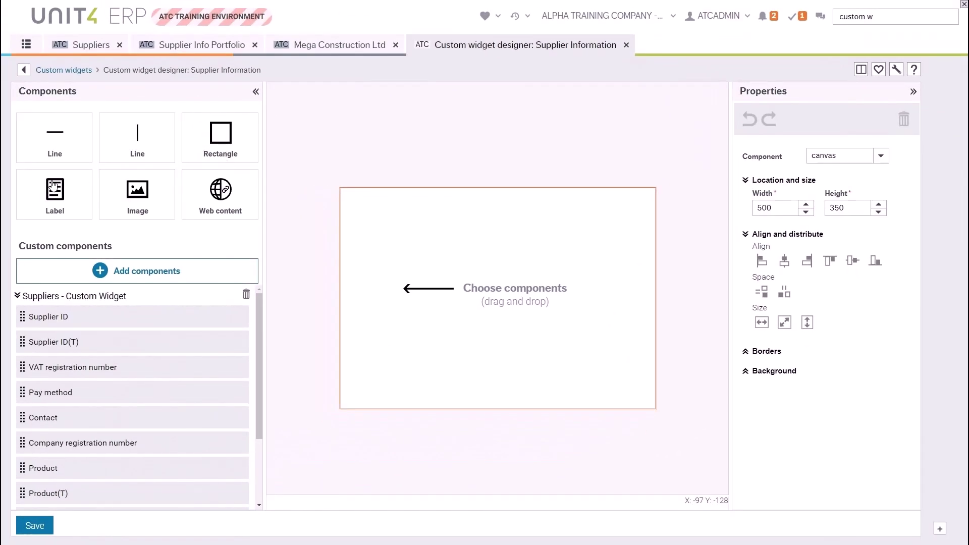
{"action": "left_click_drag", "start_coordinate": [235, 143], "coordinate": [382, 226]}
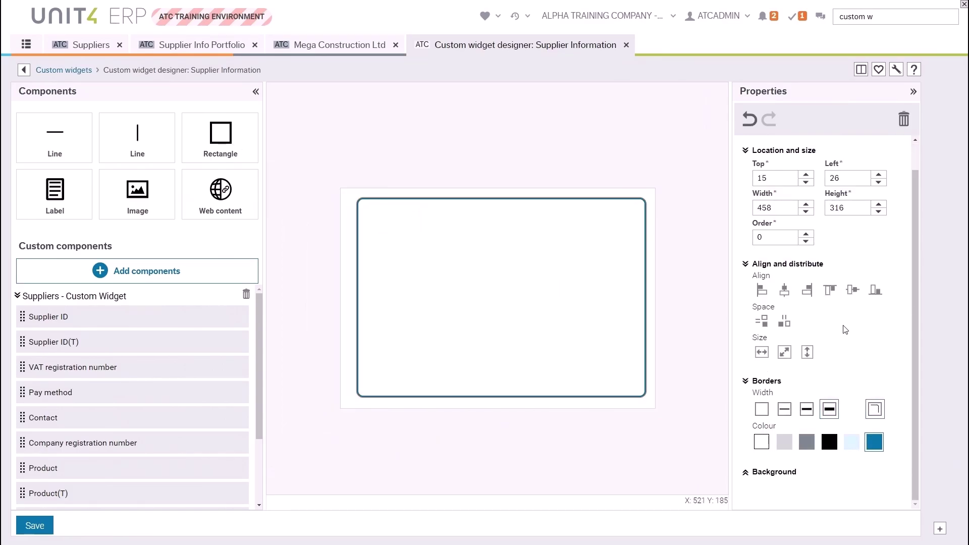
Give the widget canvas a blue background and drop an Image component onto it
{"action": "left_click", "coordinate": [655, 448]}
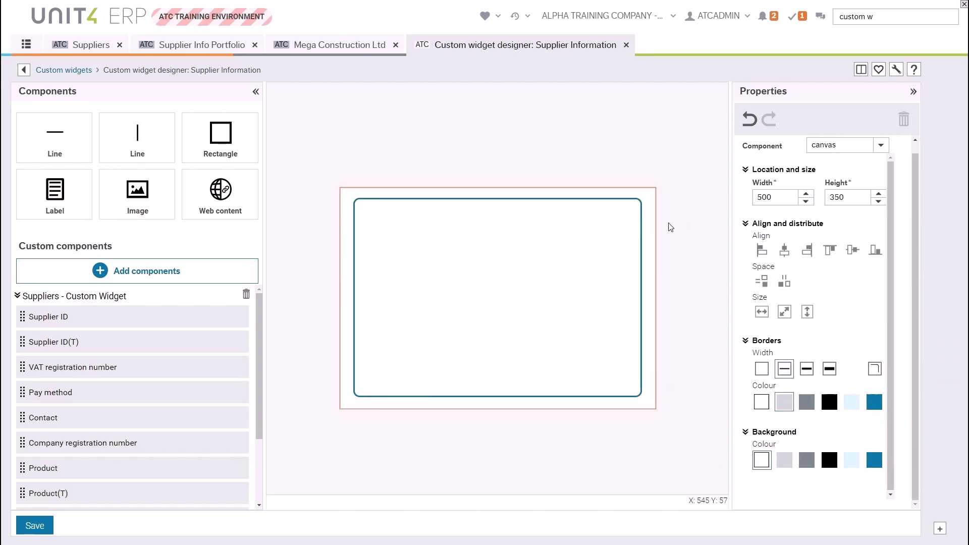
{"action": "left_click", "coordinate": [874, 460]}
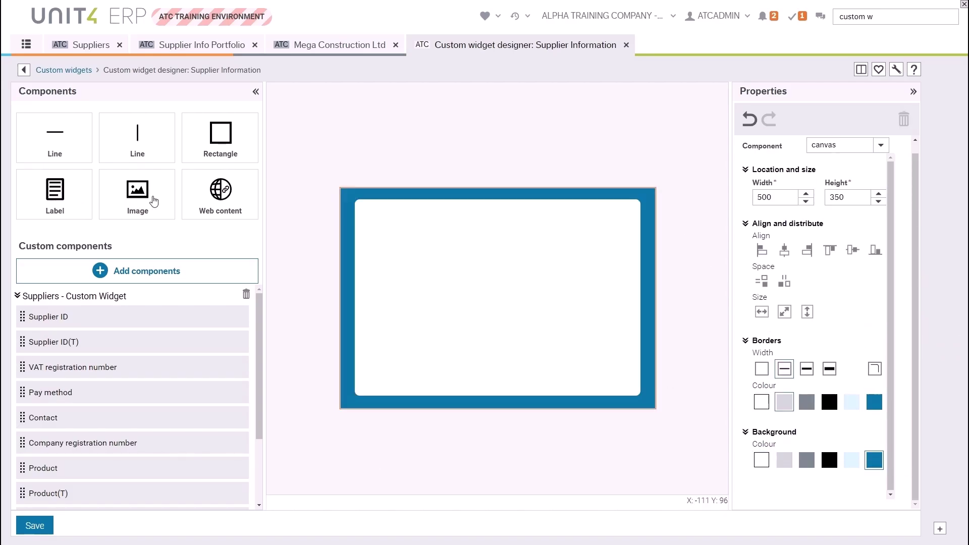
{"action": "left_click_drag", "start_coordinate": [150, 199], "coordinate": [389, 234]}
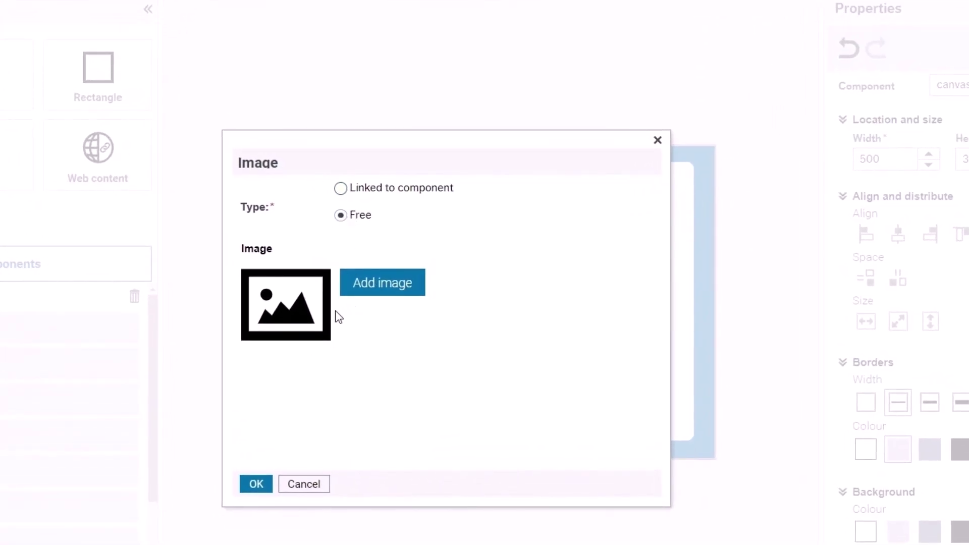
Link the image to the Supplier ID component with document type Supplier Logo
{"action": "left_click", "coordinate": [341, 189]}
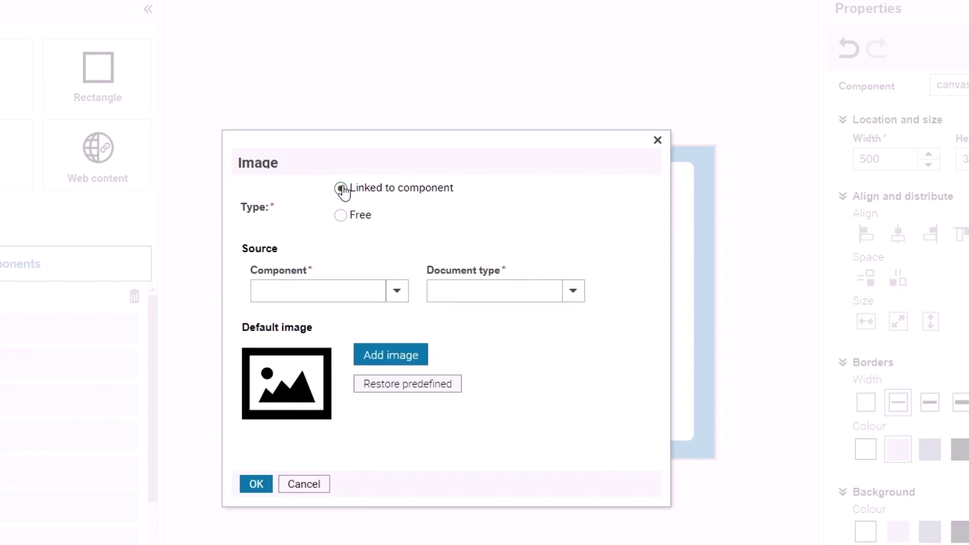
{"action": "left_click", "coordinate": [397, 295]}
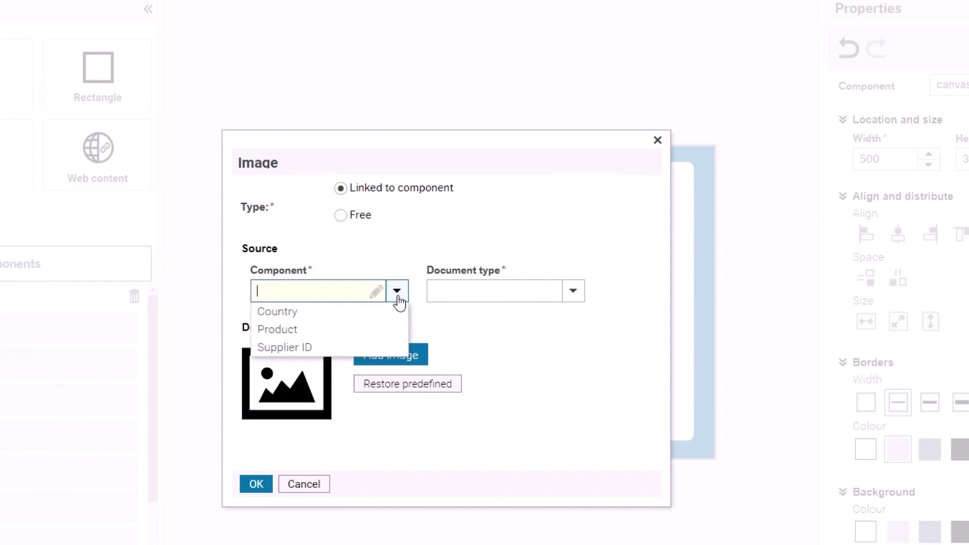
{"action": "left_click", "coordinate": [302, 349]}
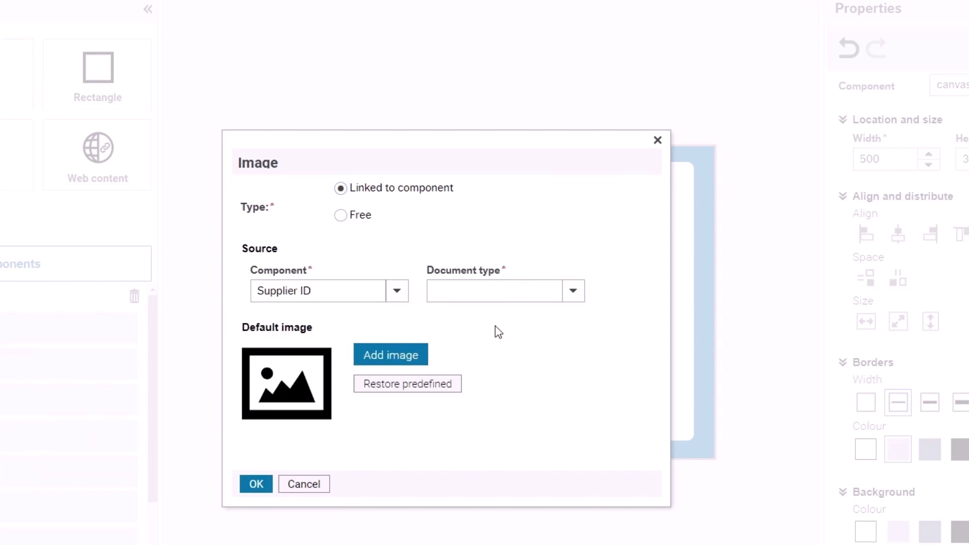
{"action": "left_click", "coordinate": [574, 294]}
{"action": "left_click", "coordinate": [465, 313]}
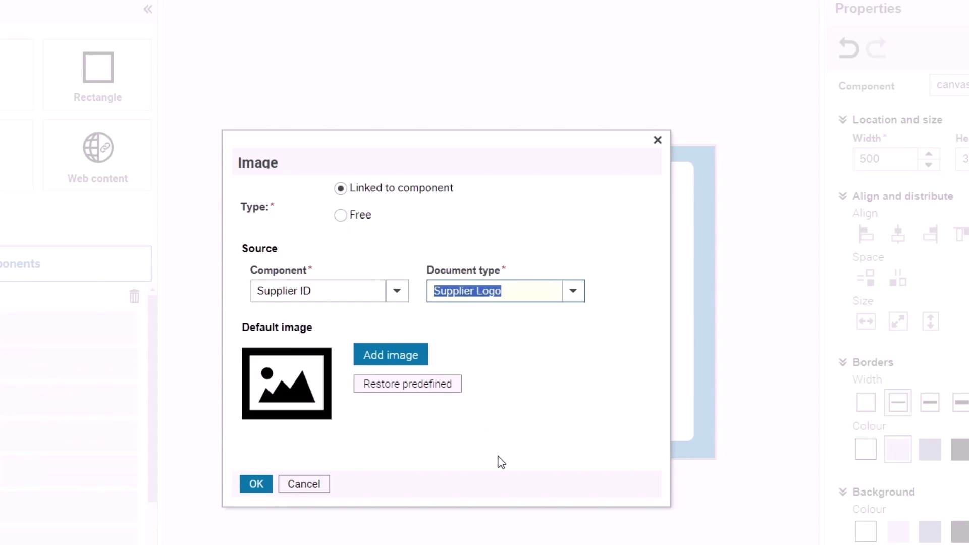
{"action": "left_click", "coordinate": [255, 486]}
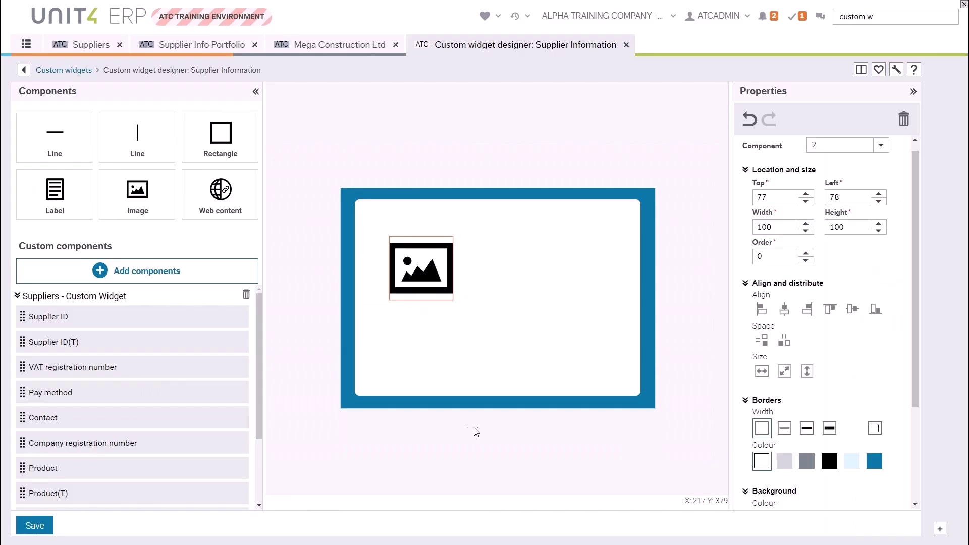
Enlarge the logo image and position it in the lower-left of the widget
{"action": "left_click_drag", "start_coordinate": [421, 268], "coordinate": [398, 275]}
{"action": "left_click_drag", "start_coordinate": [430, 308], "coordinate": [524, 390]}
{"action": "mouse_move", "coordinate": [479, 341]}
{"action": "left_mouse_down"}
{"action": "mouse_move", "coordinate": [476, 321]}
{"action": "mouse_move", "coordinate": [471, 344]}
{"action": "left_mouse_up"}
{"action": "left_click", "coordinate": [300, 110]}
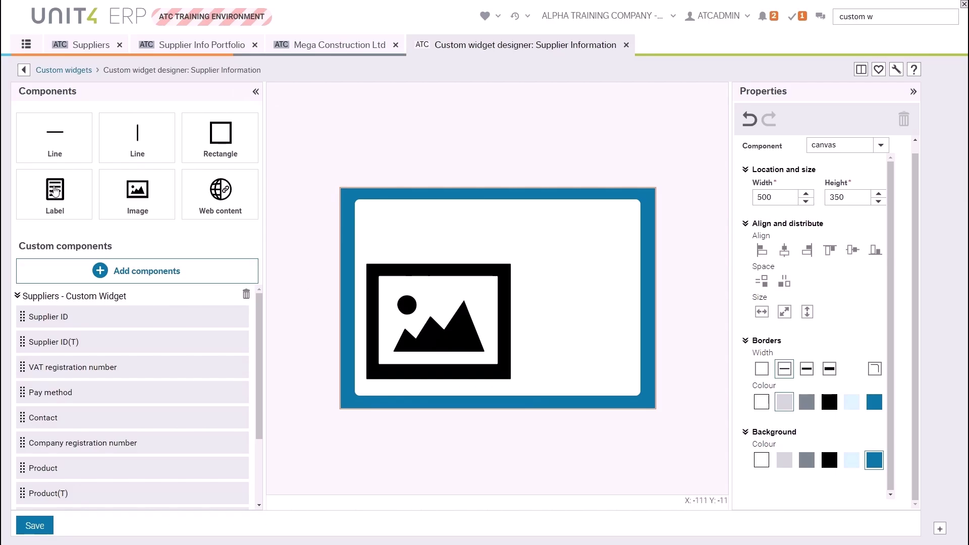
Replace an unneeded label with the Supplier ID(T) field at the canvas top-left
{"action": "left_click_drag", "start_coordinate": [55, 191], "coordinate": [534, 256]}
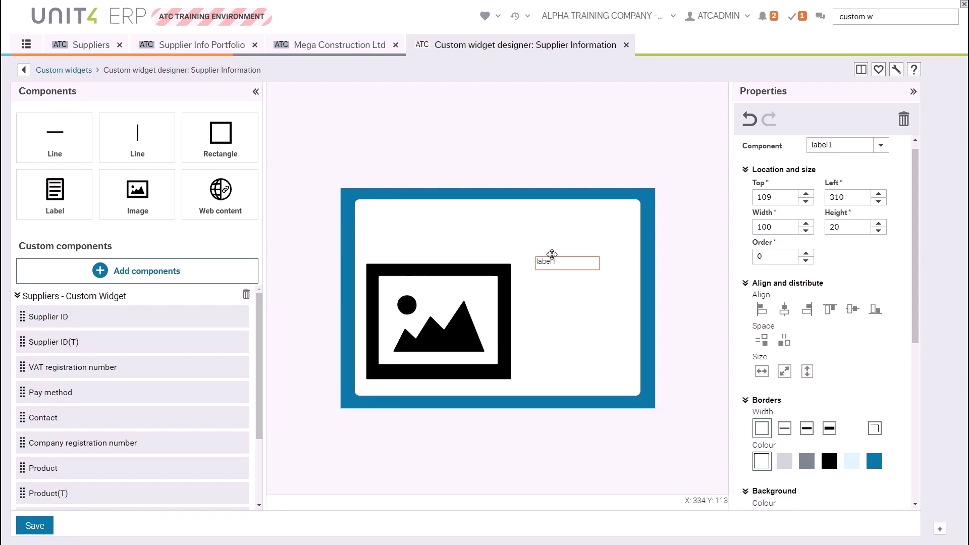
{"action": "left_click", "coordinate": [582, 268]}
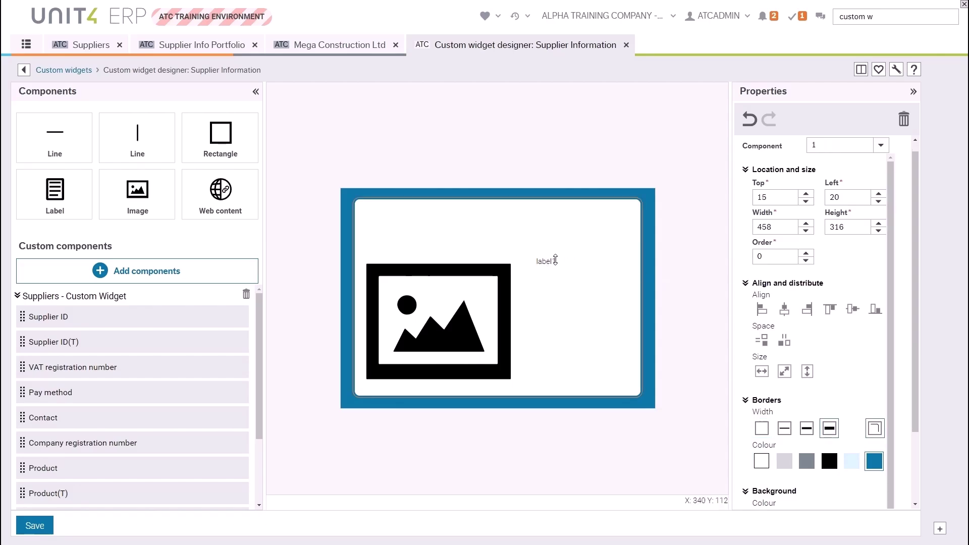
{"action": "left_click", "coordinate": [556, 260]}
{"action": "key", "text": "Delete"}
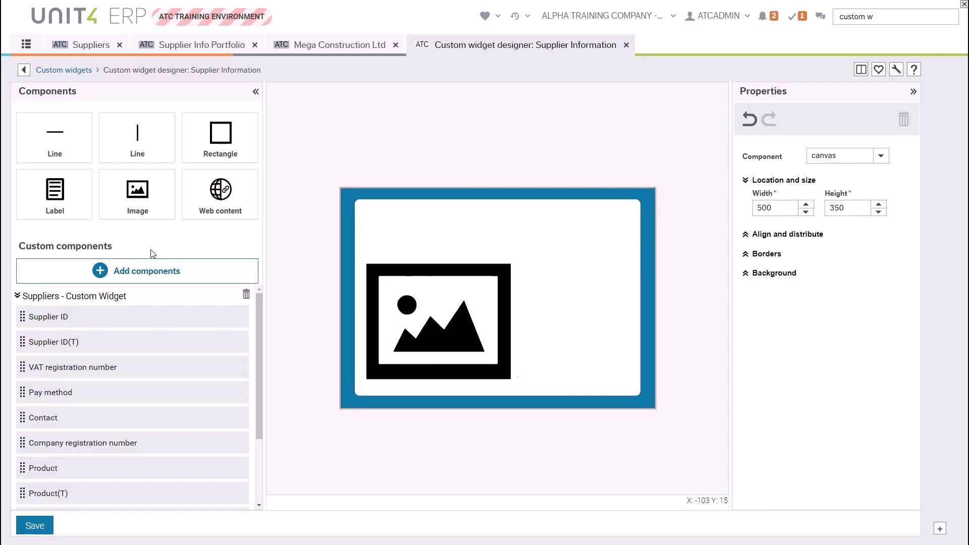
{"action": "left_click_drag", "start_coordinate": [56, 343], "coordinate": [381, 245]}
Make the 'Supplier:' caption large and bold, with the Supplier ID(T) field beside it
{"action": "key", "text": "shift+End"}
{"action": "type", "text": ":"}
{"action": "scroll", "coordinate": [828, 354], "scroll_direction": "down", "scroll_amount": 2}
{"action": "left_click", "coordinate": [852, 398]}
{"action": "left_click", "coordinate": [475, 222]}
{"action": "left_click_drag", "start_coordinate": [475, 222], "coordinate": [431, 242]}
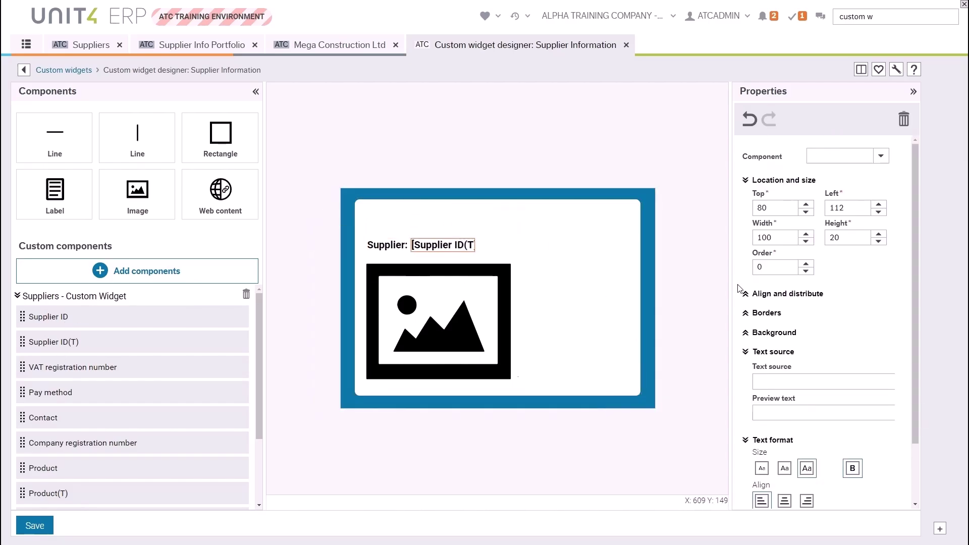
{"action": "left_click", "coordinate": [843, 156]}
{"action": "scroll", "coordinate": [897, 356], "scroll_direction": "down", "scroll_amount": 2}
{"action": "left_click", "coordinate": [391, 145]}
Add Contact, Town and Product(T) fields beside the logo and save the widget
{"action": "left_click_drag", "start_coordinate": [58, 421], "coordinate": [558, 277]}
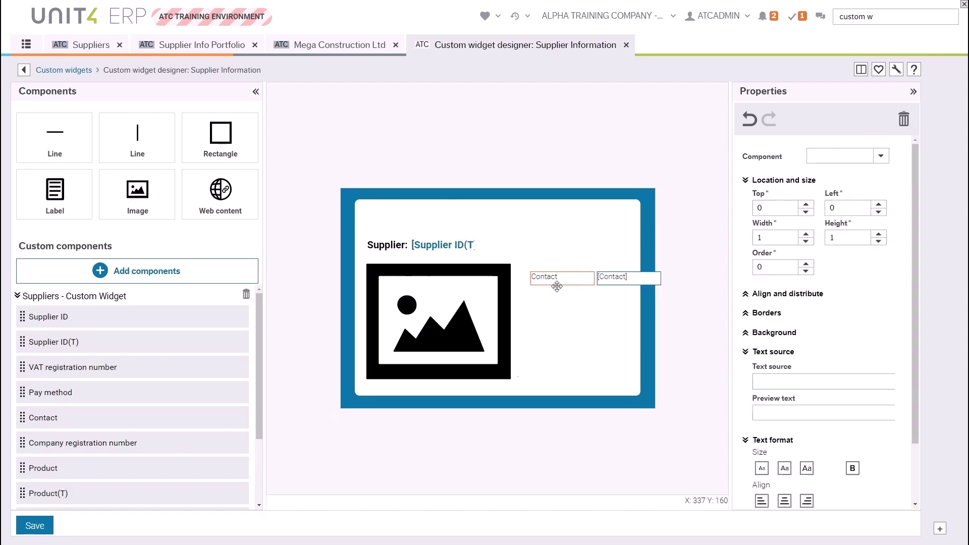
{"action": "left_click", "coordinate": [568, 273]}
{"action": "scroll", "coordinate": [177, 442], "scroll_direction": "down", "scroll_amount": 2}
{"action": "left_click_drag", "start_coordinate": [39, 424], "coordinate": [561, 288]}
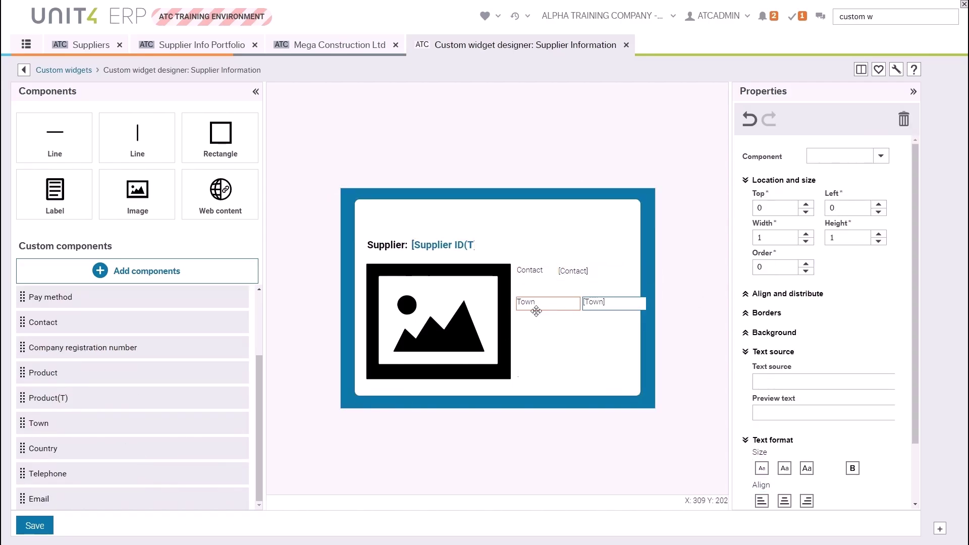
{"action": "left_click_drag", "start_coordinate": [49, 398], "coordinate": [561, 308]}
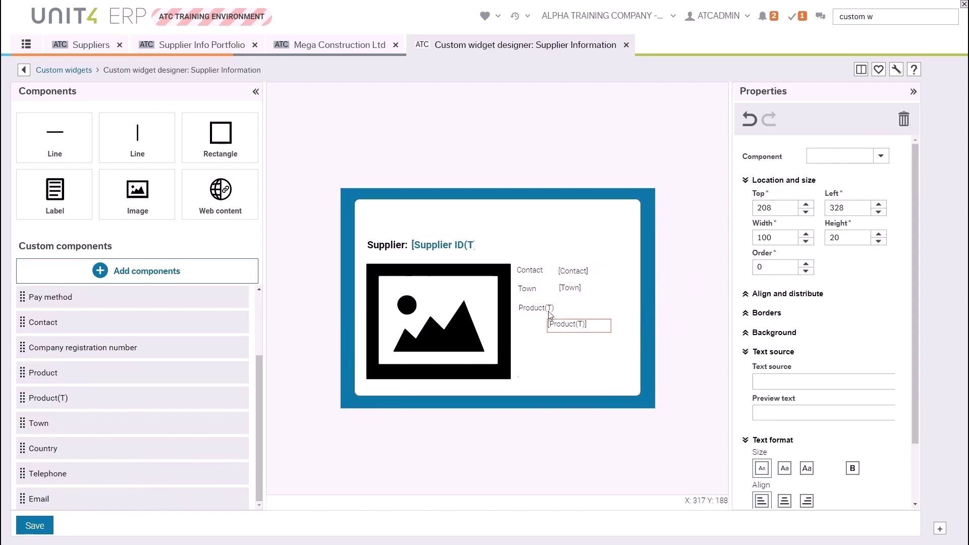
{"action": "left_click", "coordinate": [525, 287]}
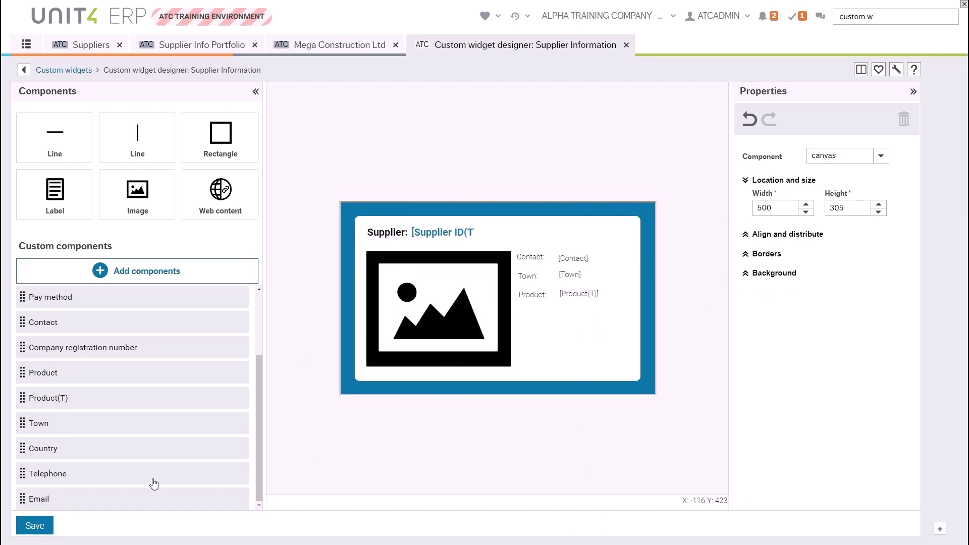
{"action": "left_click", "coordinate": [33, 525]}
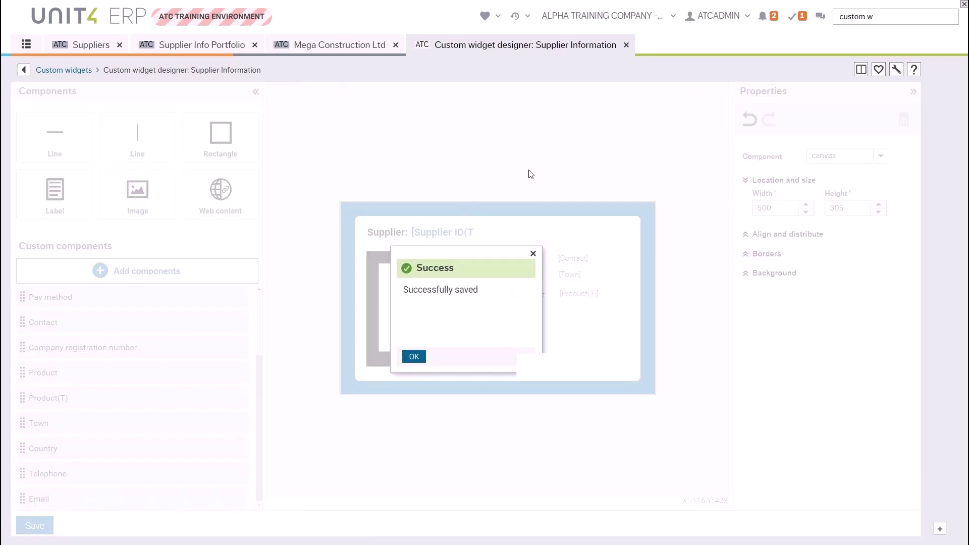
{"action": "left_click", "coordinate": [412, 357]}
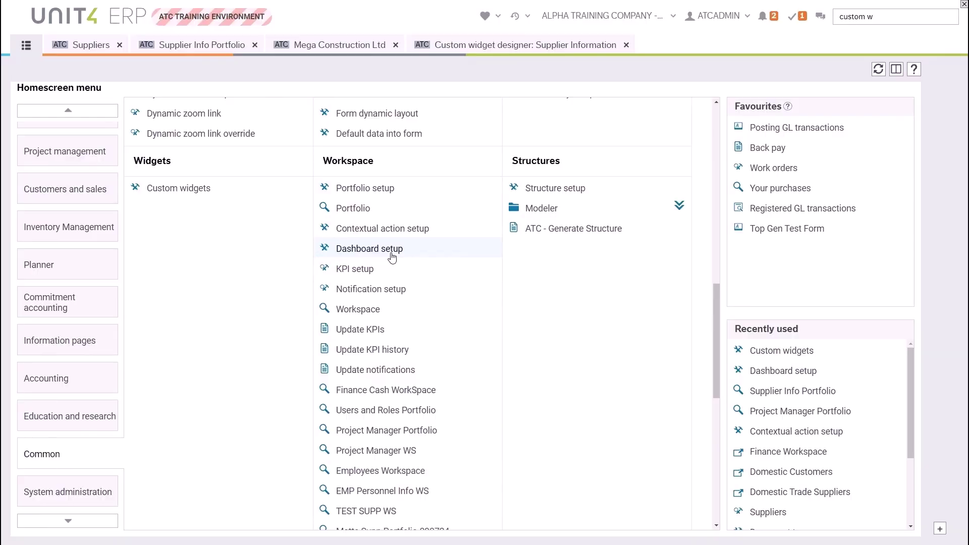
In Dashboard setup, sort by status and open the Supplier Info WorkSpace dashboard for editing
{"action": "left_click", "coordinate": [393, 257]}
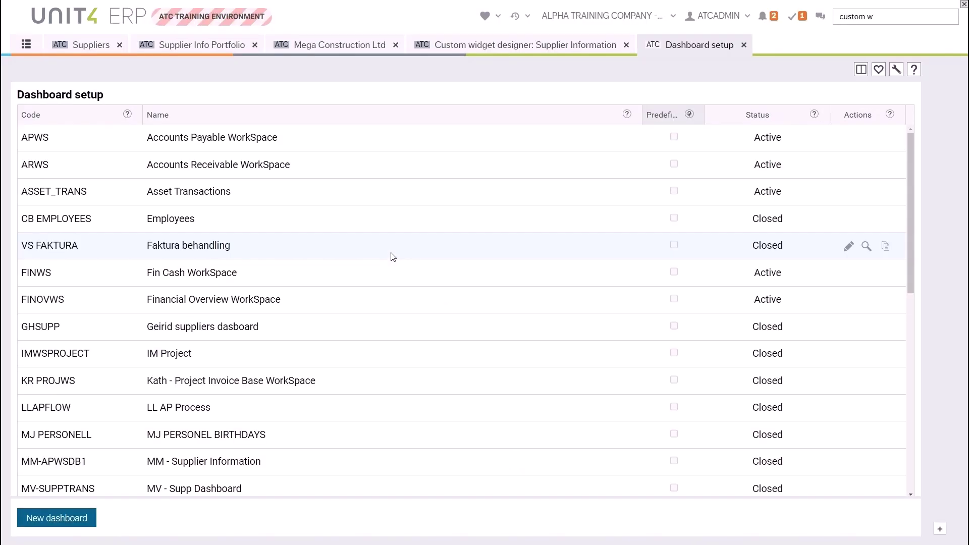
{"action": "left_click", "coordinate": [748, 121]}
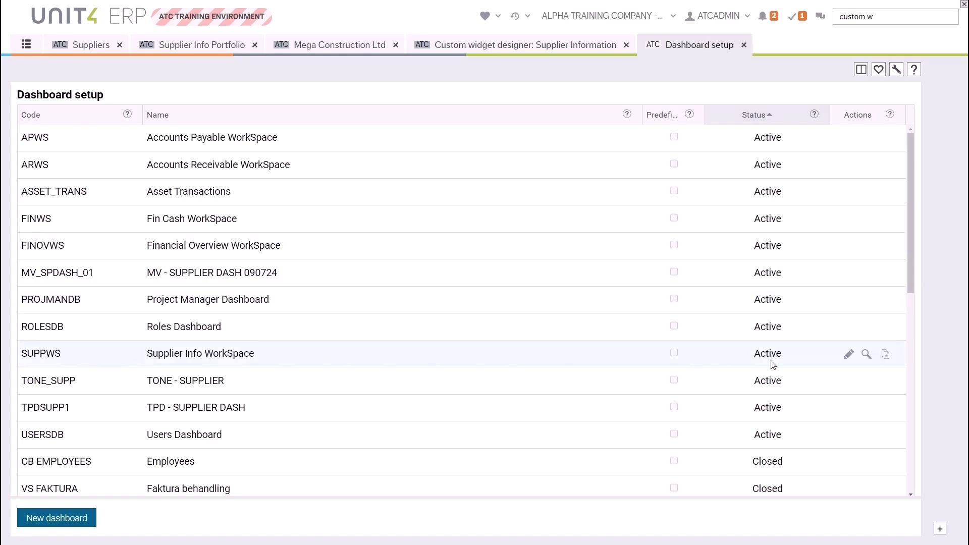
{"action": "left_click", "coordinate": [866, 354]}
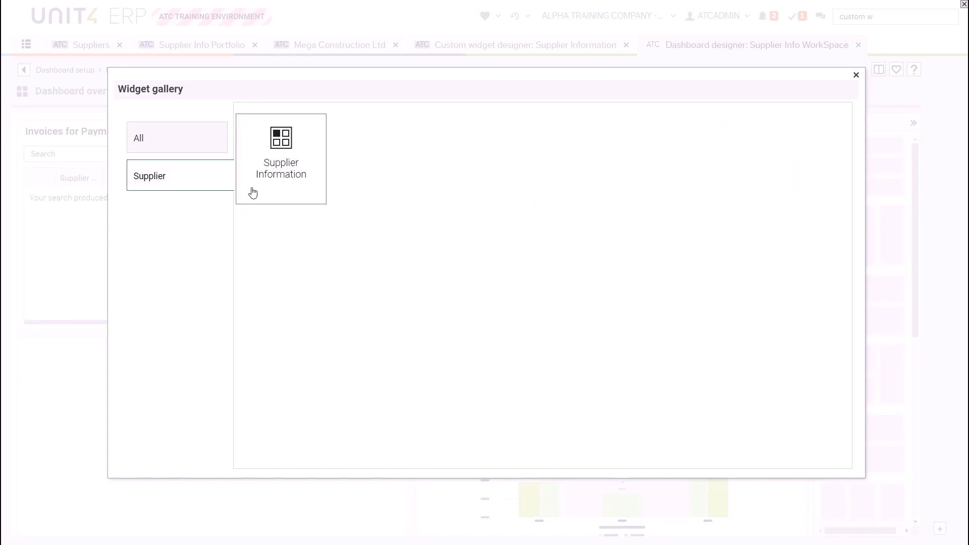
Add the Supplier Information widget from the Supplier category of the widget gallery
{"action": "left_click", "coordinate": [162, 144]}
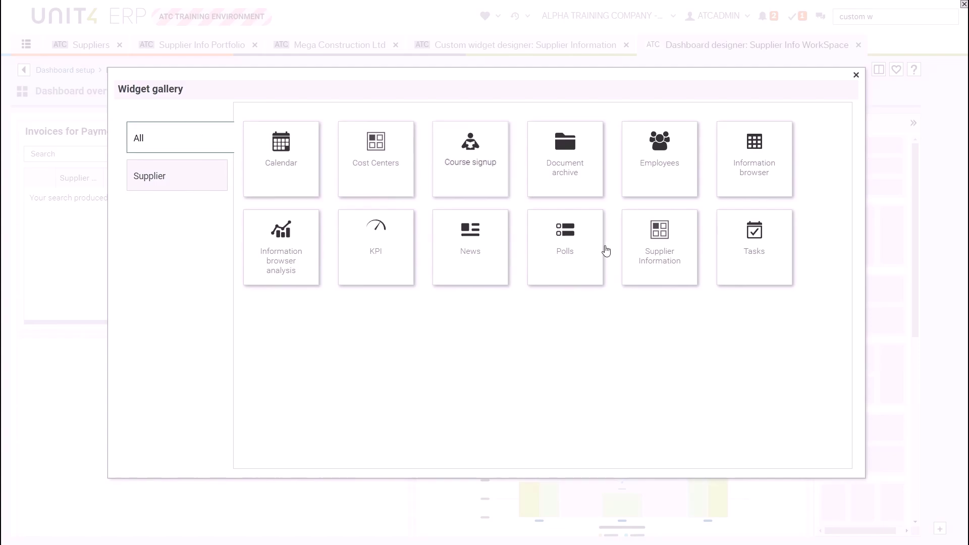
{"action": "left_click", "coordinate": [151, 177]}
{"action": "left_click", "coordinate": [275, 159]}
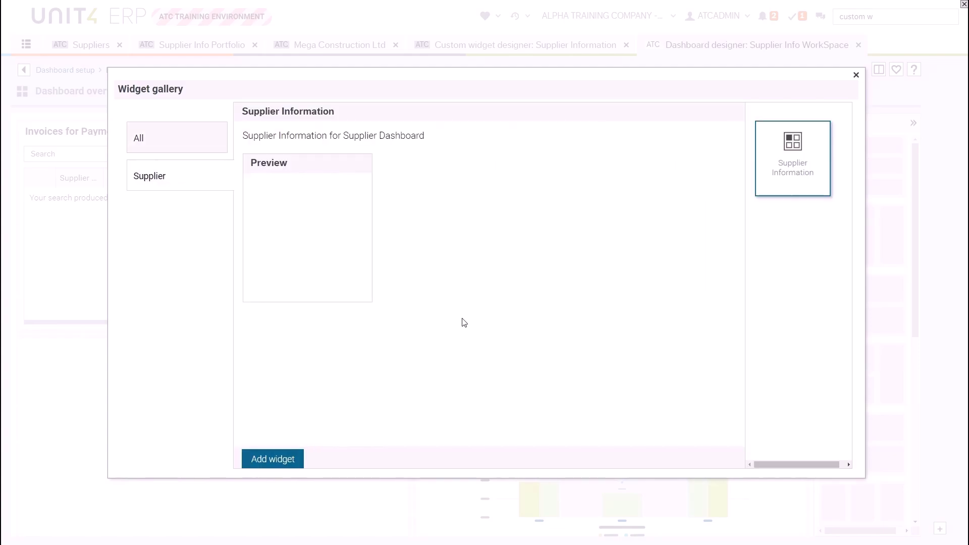
{"action": "left_click", "coordinate": [298, 460]}
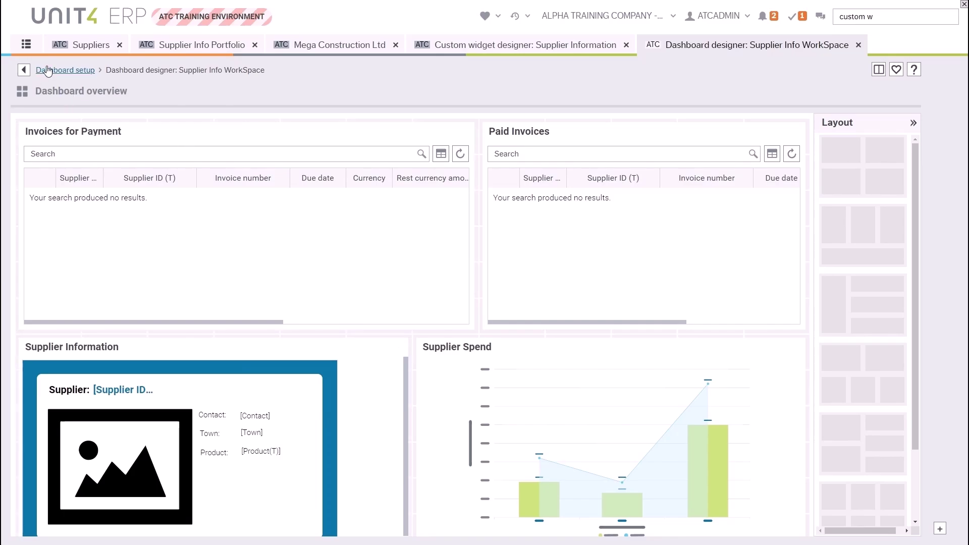
Open the AP Overview dashboard for Mega Construction Ltd from its invoice row's radial menu
{"action": "left_click", "coordinate": [71, 70]}
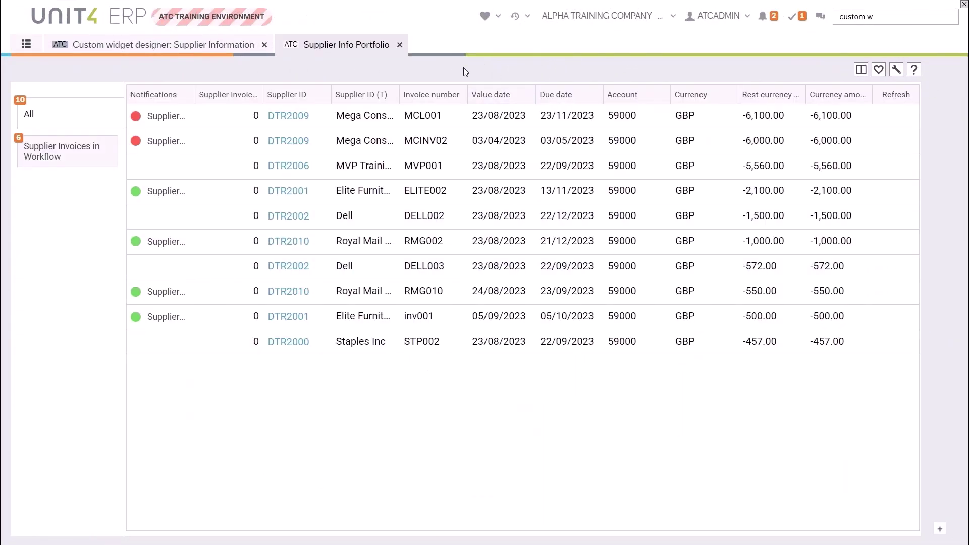
{"action": "right_click", "coordinate": [323, 113]}
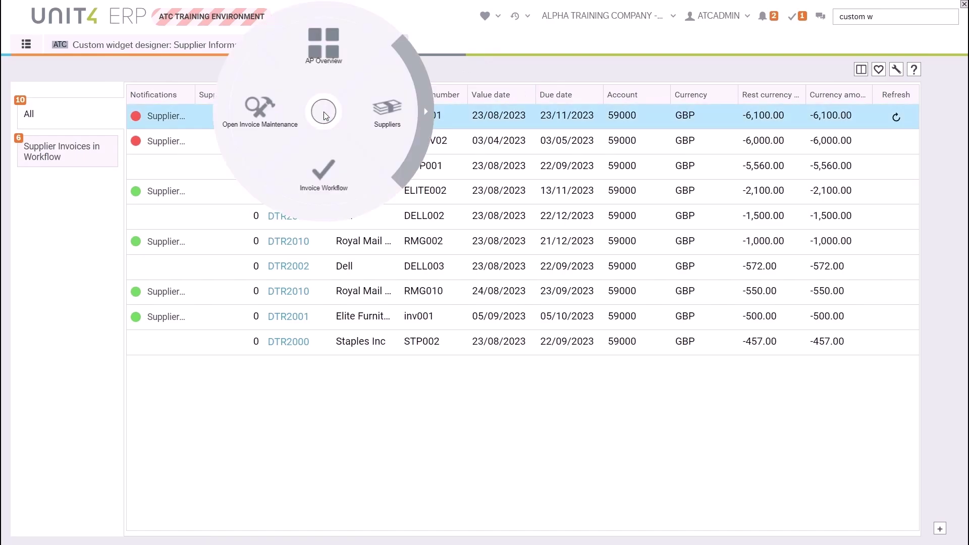
{"action": "left_click", "coordinate": [442, 166]}
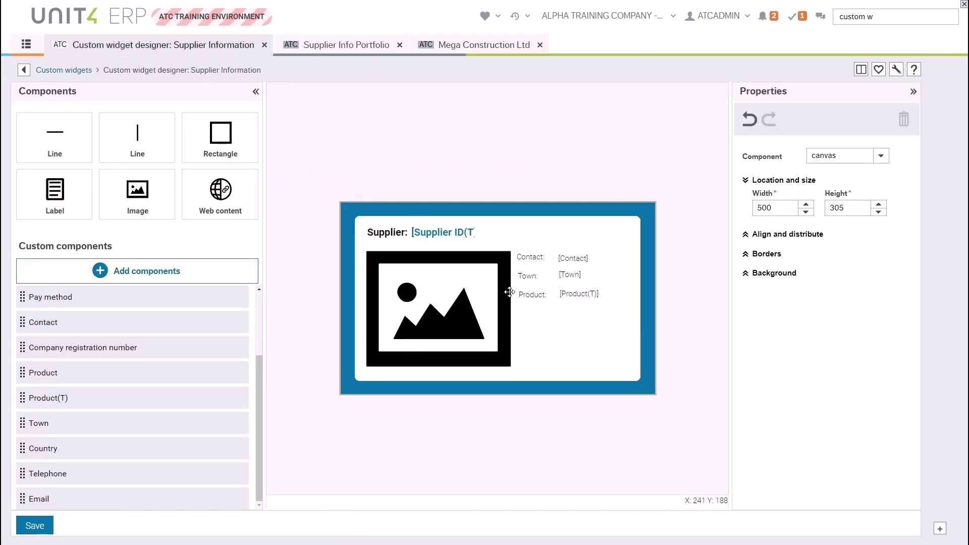
Widen the Supplier ID(T) name field to 274, save, and preview it on Mega Construction's dashboard
{"action": "left_click", "coordinate": [465, 237]}
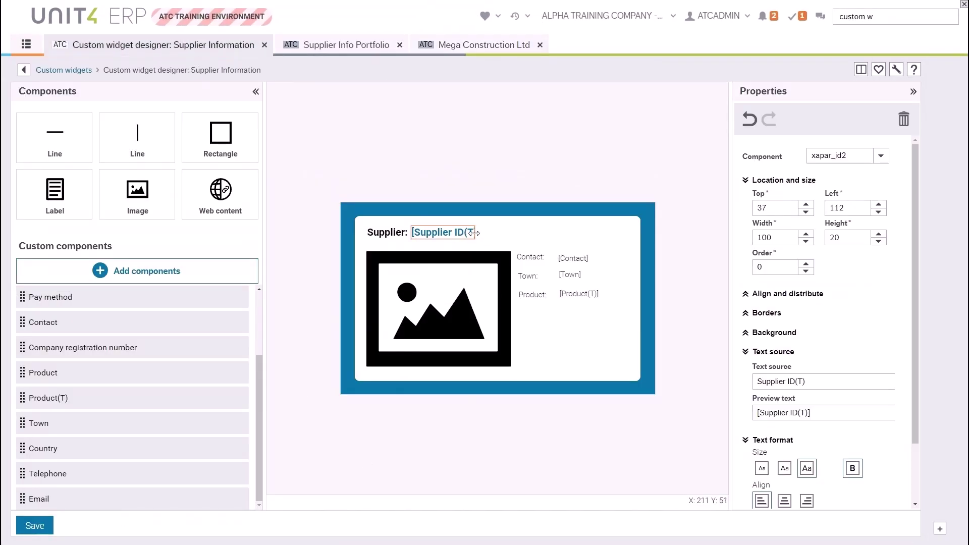
{"action": "left_click_drag", "start_coordinate": [474, 233], "coordinate": [584, 233]}
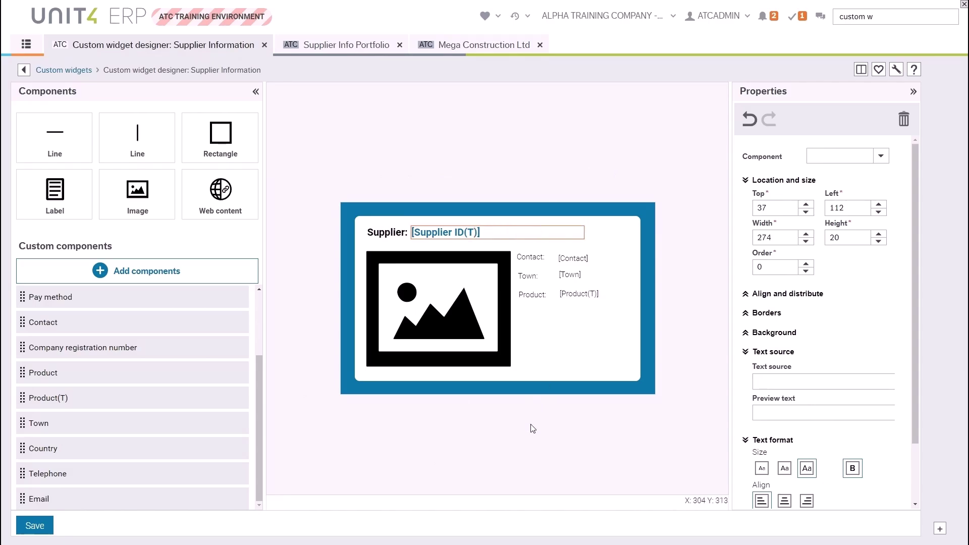
{"action": "left_click", "coordinate": [33, 528]}
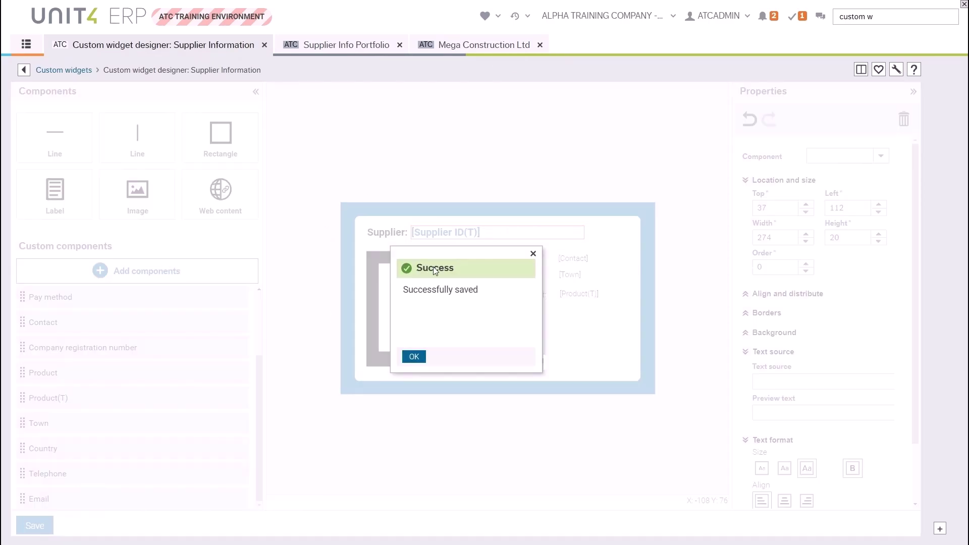
{"action": "left_click", "coordinate": [413, 357]}
{"action": "left_click", "coordinate": [474, 45]}
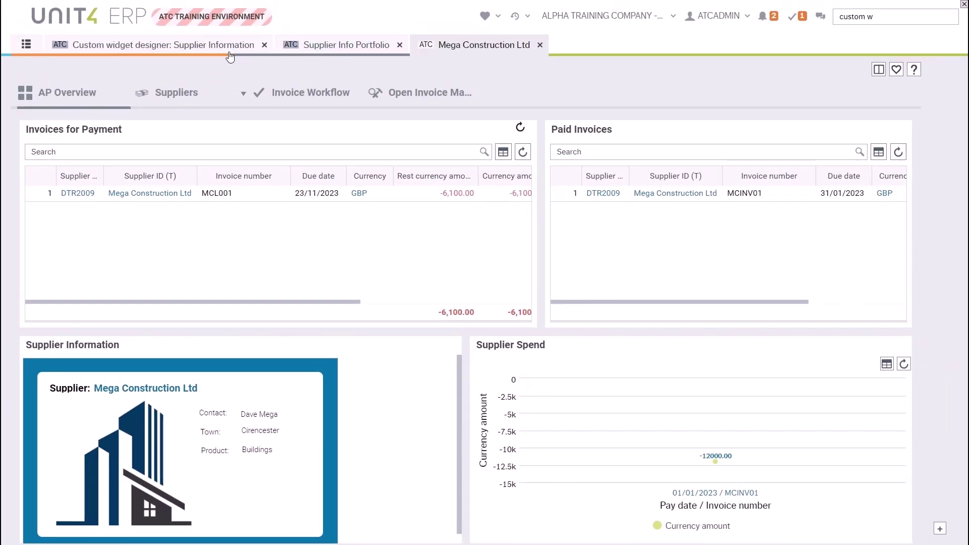
{"action": "left_click", "coordinate": [151, 44]}
Set the Contact, Town and Product labels and fields to 12px text
{"action": "left_click", "coordinate": [533, 259]}
{"action": "left_click_drag", "start_coordinate": [656, 248], "coordinate": [504, 311]}
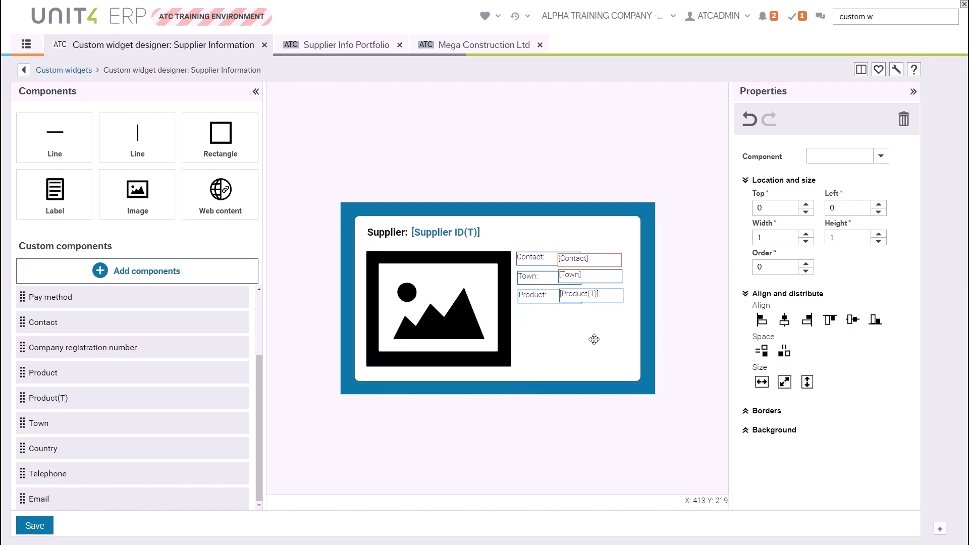
{"action": "left_click", "coordinate": [530, 257]}
{"action": "scroll", "coordinate": [801, 403], "scroll_direction": "down", "scroll_amount": 3}
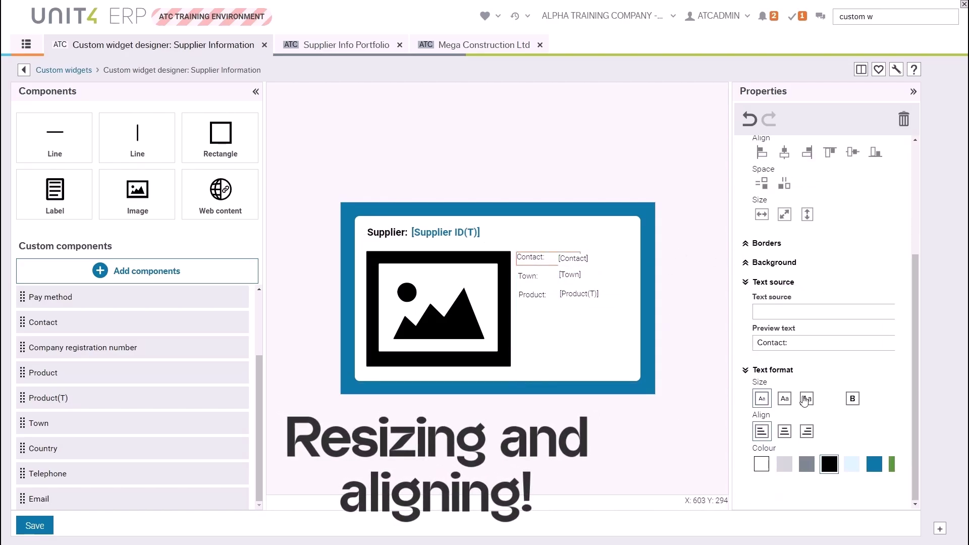
{"action": "left_click", "coordinate": [784, 399]}
{"action": "left_click", "coordinate": [573, 259]}
{"action": "left_click", "coordinate": [784, 398]}
{"action": "left_click", "coordinate": [529, 277]}
{"action": "left_click", "coordinate": [571, 275]}
{"action": "left_click", "coordinate": [784, 398]}
{"action": "left_click", "coordinate": [532, 294]}
{"action": "left_click", "coordinate": [784, 398]}
{"action": "left_click", "coordinate": [579, 294]}
{"action": "left_click", "coordinate": [785, 399]}
Save the widget design and dismiss the confirmation
{"action": "left_click", "coordinate": [555, 444]}
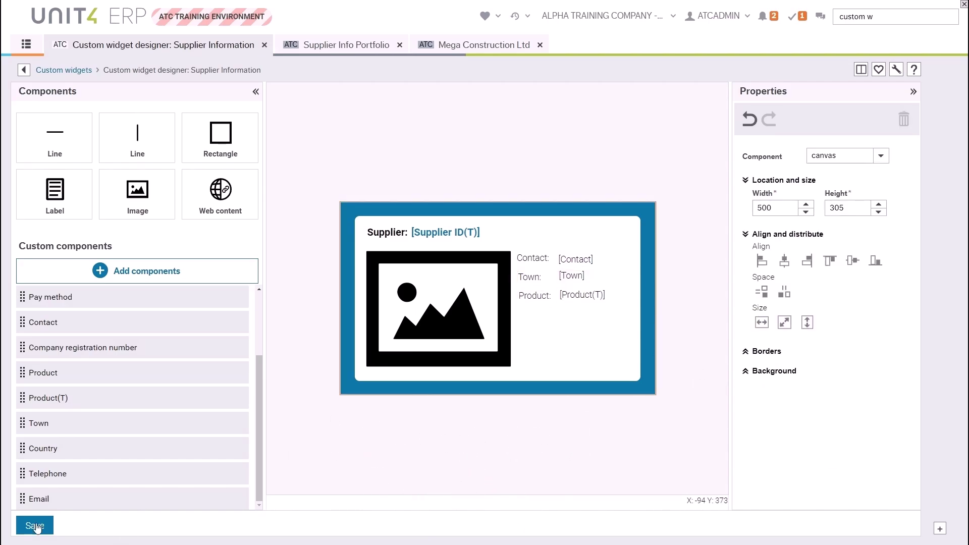
{"action": "left_click", "coordinate": [32, 528]}
{"action": "left_click", "coordinate": [410, 357]}
Use Align middle to vertically centre the Contact, Town and Product labels on their fields
{"action": "left_click", "coordinate": [586, 260]}
{"action": "left_click", "coordinate": [535, 258], "text": "shift"}
{"action": "left_click", "coordinate": [853, 320]}
{"action": "left_click", "coordinate": [573, 275]}
{"action": "left_click", "coordinate": [531, 277], "text": "shift"}
{"action": "left_click", "coordinate": [536, 289]}
{"action": "left_click", "coordinate": [580, 294], "text": "shift"}
{"action": "left_click", "coordinate": [853, 320]}
{"action": "left_click", "coordinate": [532, 259]}
Left-align the three labels and the three fields, then space the rows evenly
{"action": "left_click", "coordinate": [530, 276], "text": "shift"}
{"action": "left_click", "coordinate": [534, 295], "text": "shift"}
{"action": "left_click", "coordinate": [762, 320]}
{"action": "left_click", "coordinate": [578, 256]}
{"action": "left_click", "coordinate": [573, 275], "text": "shift"}
{"action": "left_click", "coordinate": [580, 296], "text": "shift"}
{"action": "left_click", "coordinate": [762, 319]}
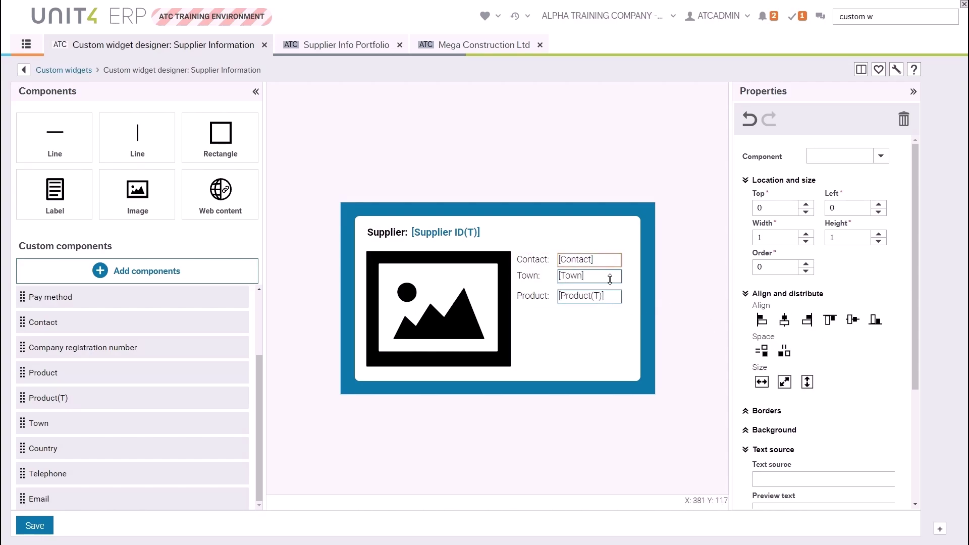
{"action": "left_click", "coordinate": [762, 352]}
{"action": "left_click", "coordinate": [601, 257]}
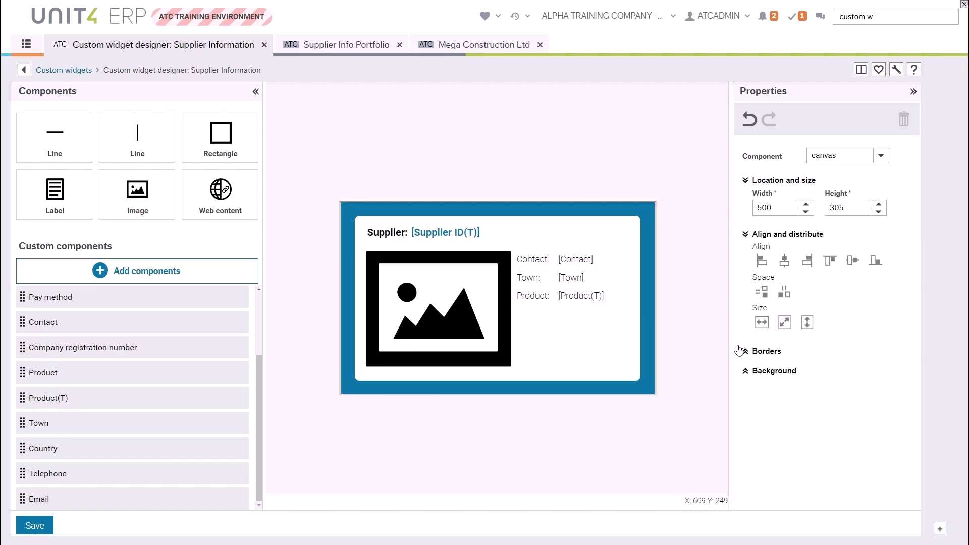
{"action": "left_click", "coordinate": [357, 50]}
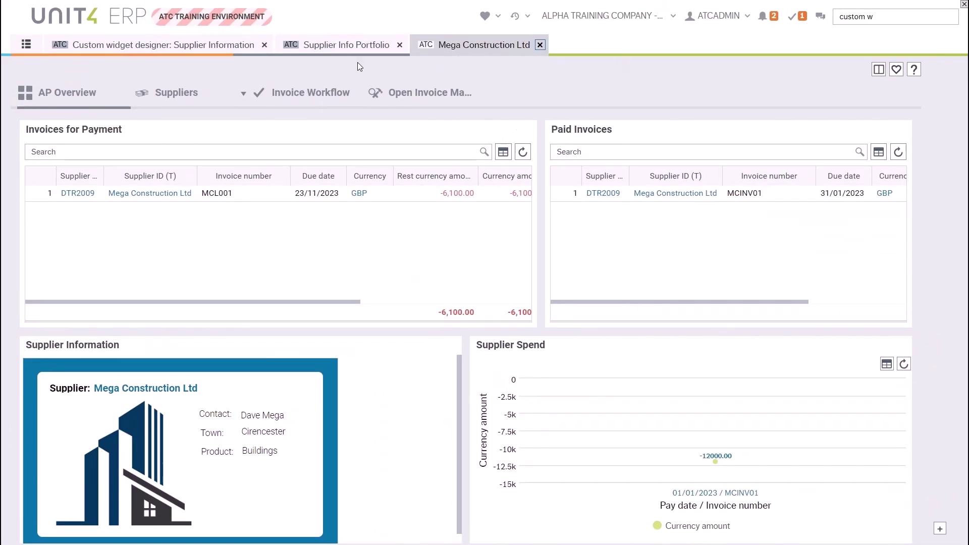
Open the AP Overview dashboard for Elite Furniture from its invoice row's radial menu
{"action": "left_click", "coordinate": [357, 48]}
{"action": "left_click", "coordinate": [320, 192]}
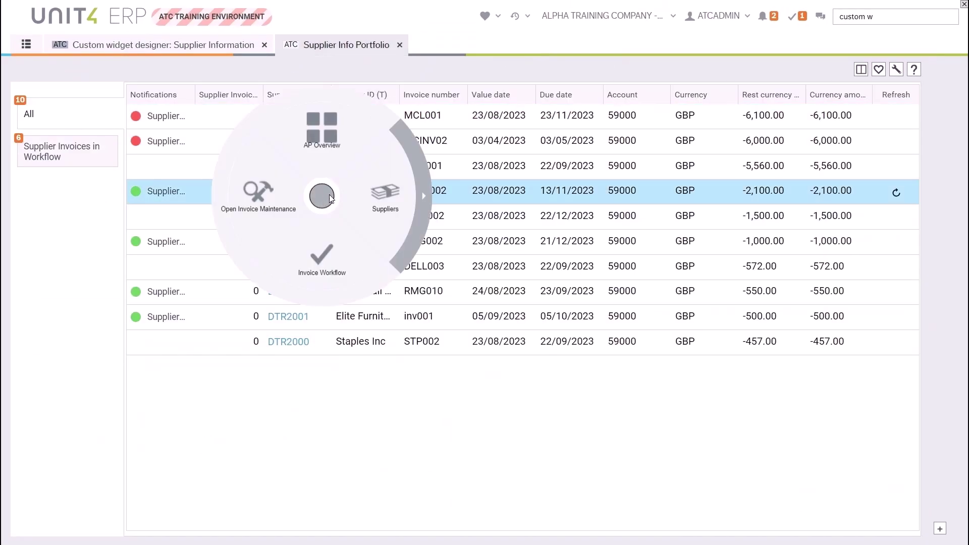
{"action": "left_click", "coordinate": [320, 124]}
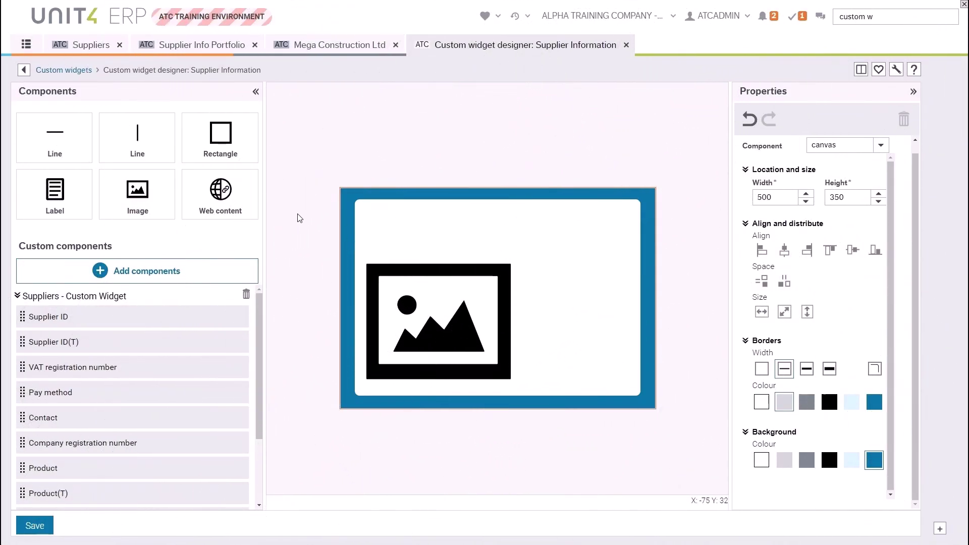
{"action": "left_click_drag", "start_coordinate": [221, 192], "coordinate": [521, 243]}
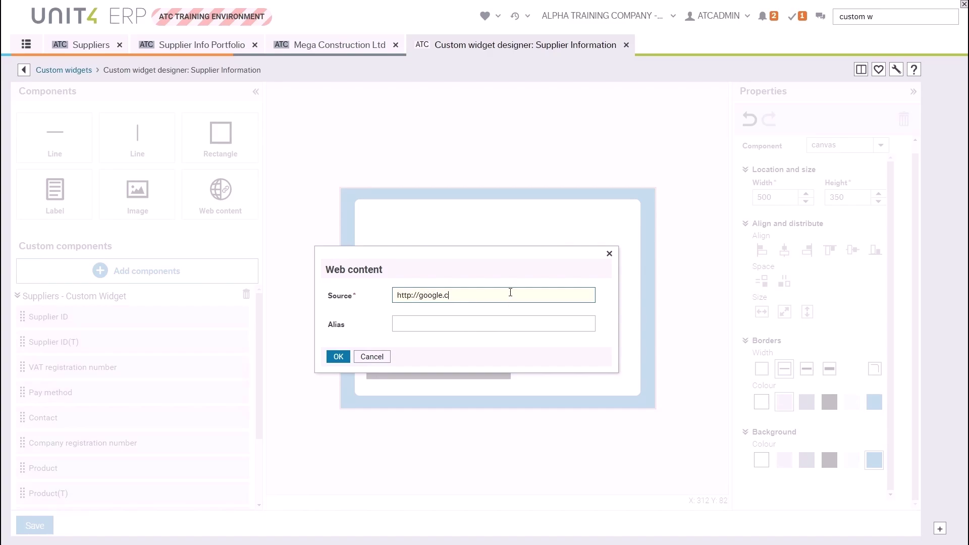
{"action": "key", "text": "Tab"}
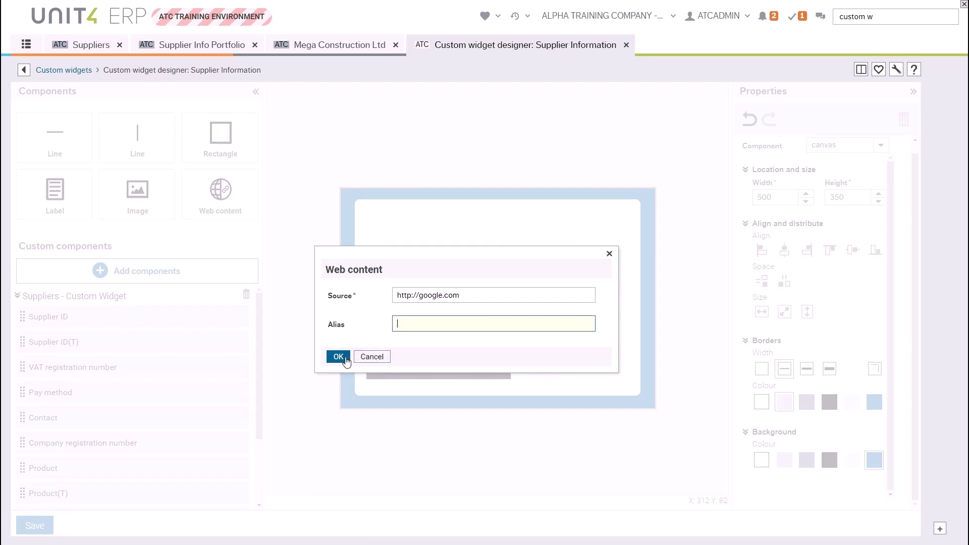
{"action": "left_click", "coordinate": [338, 356]}
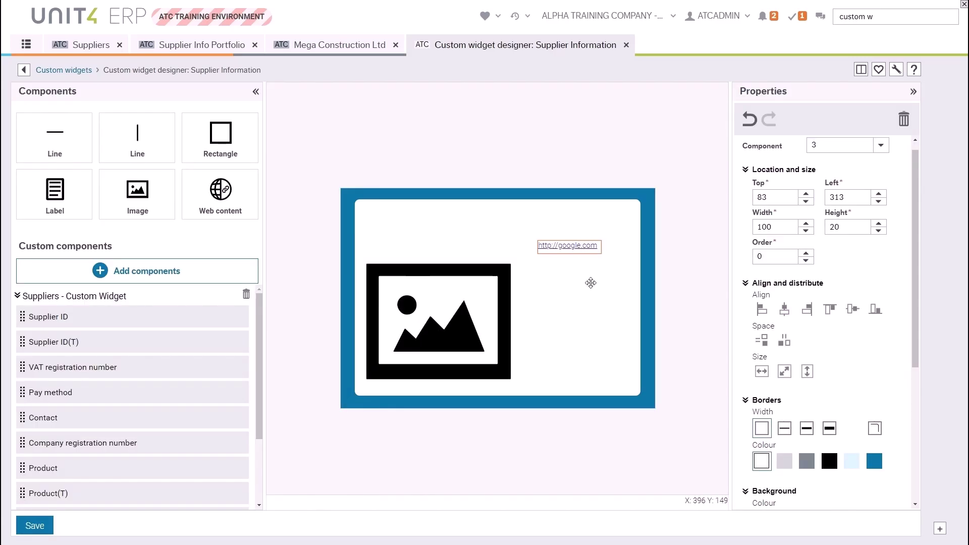
Place the URL field below Product and format its text large, bold and green
{"action": "left_click", "coordinate": [590, 282]}
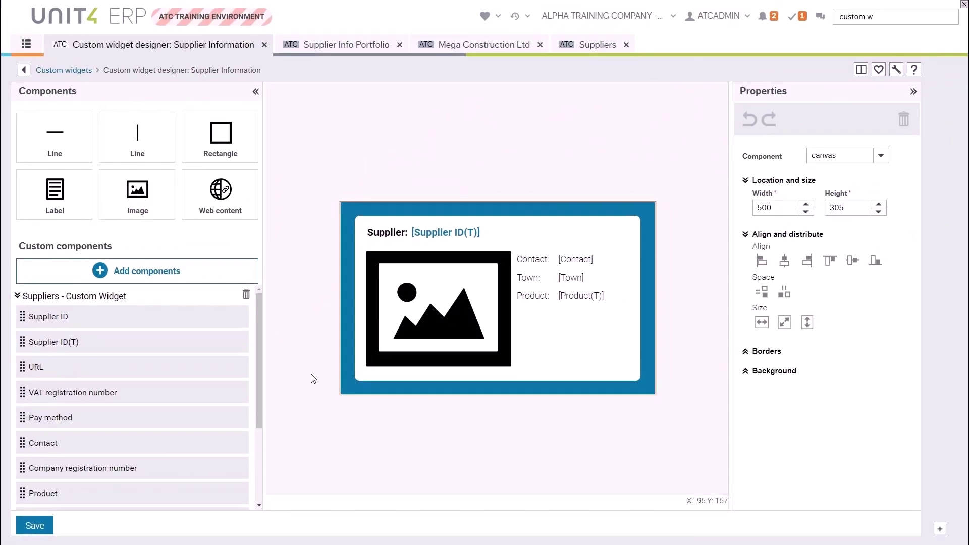
{"action": "left_click_drag", "start_coordinate": [312, 378], "coordinate": [551, 348]}
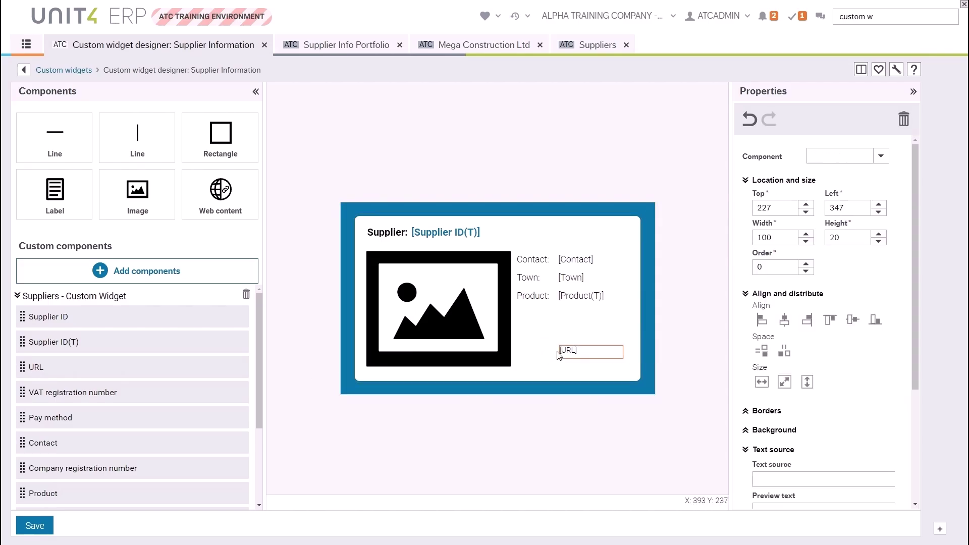
{"action": "scroll", "coordinate": [826, 303], "scroll_direction": "down", "scroll_amount": 3}
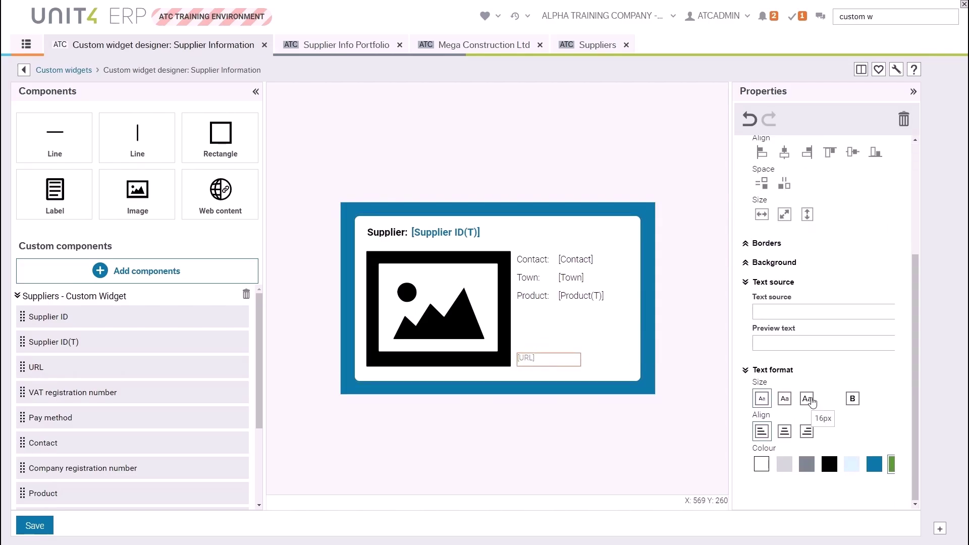
{"action": "left_click", "coordinate": [807, 398]}
{"action": "left_click", "coordinate": [853, 398]}
{"action": "left_click", "coordinate": [485, 293]}
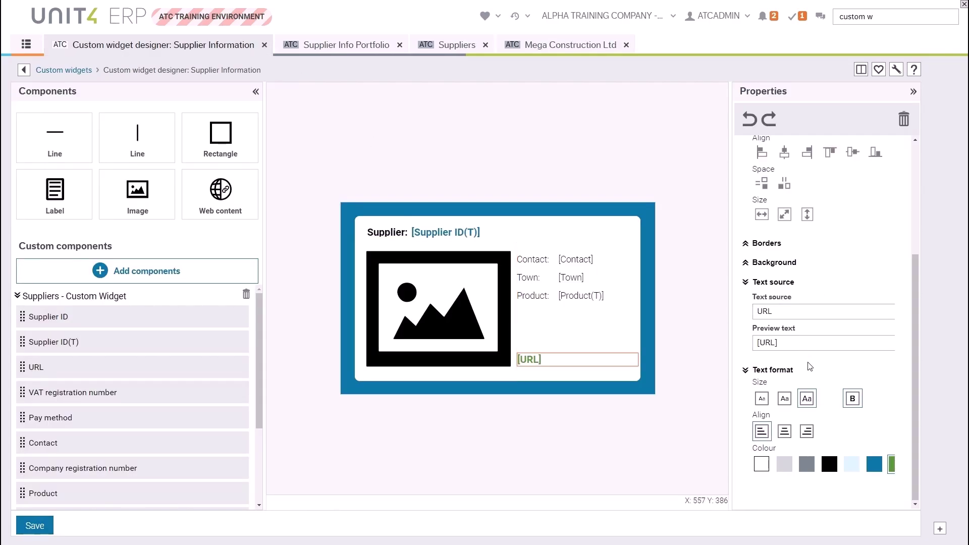
{"action": "left_click", "coordinate": [347, 45]}
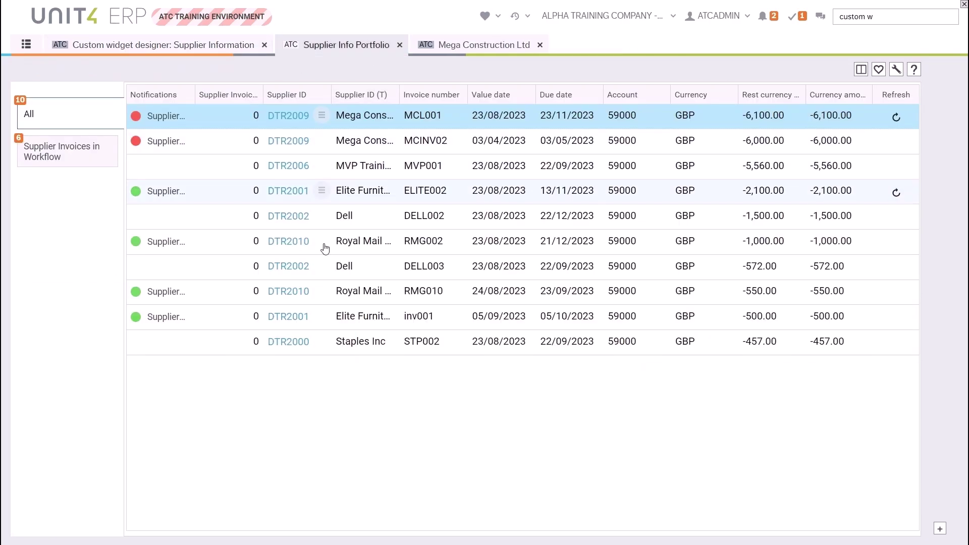
{"action": "left_click", "coordinate": [322, 190]}
{"action": "left_click", "coordinate": [325, 124]}
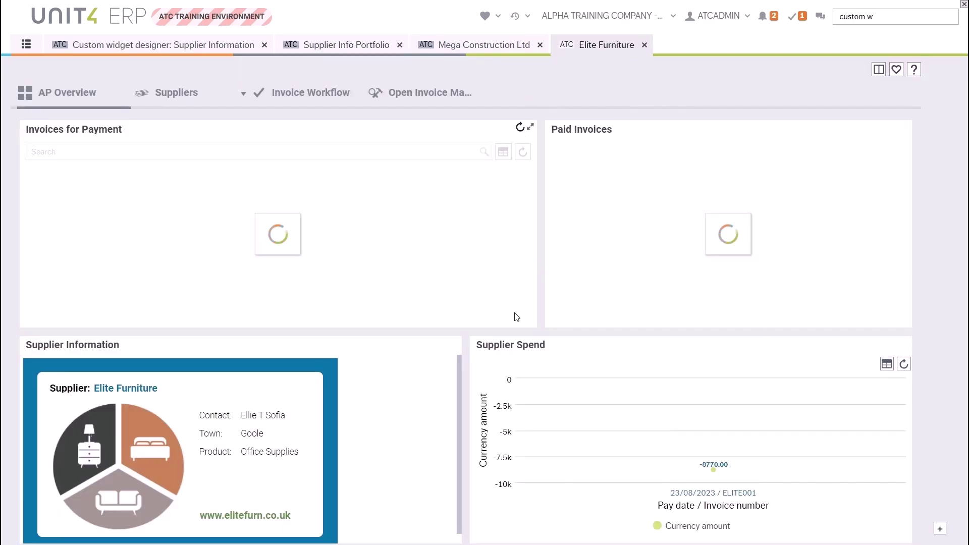
{"action": "triple_click", "coordinate": [233, 518]}
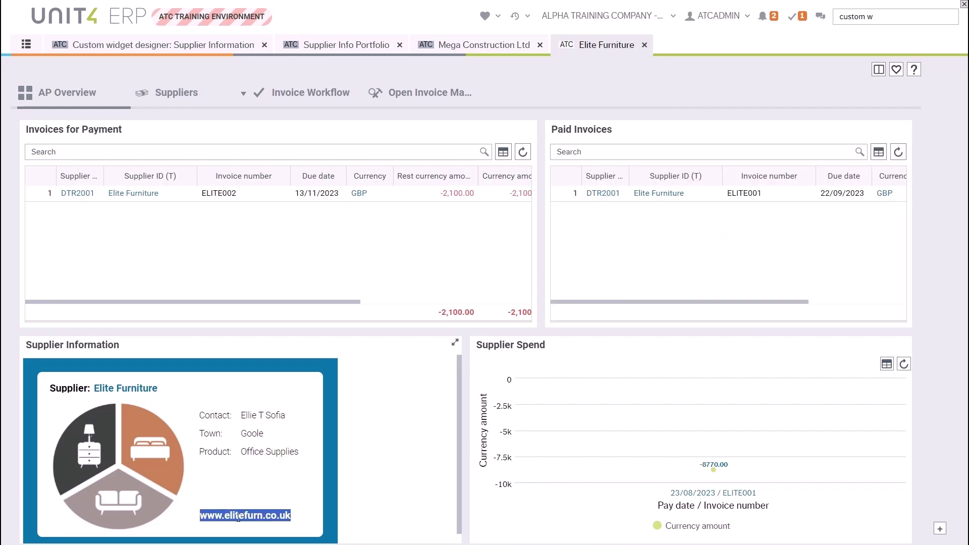
{"action": "right_click", "coordinate": [220, 517]}
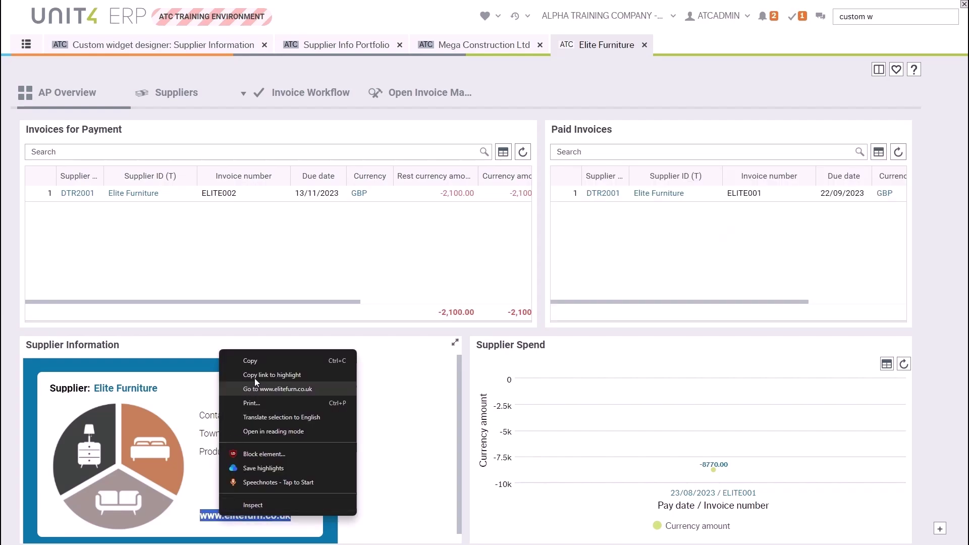